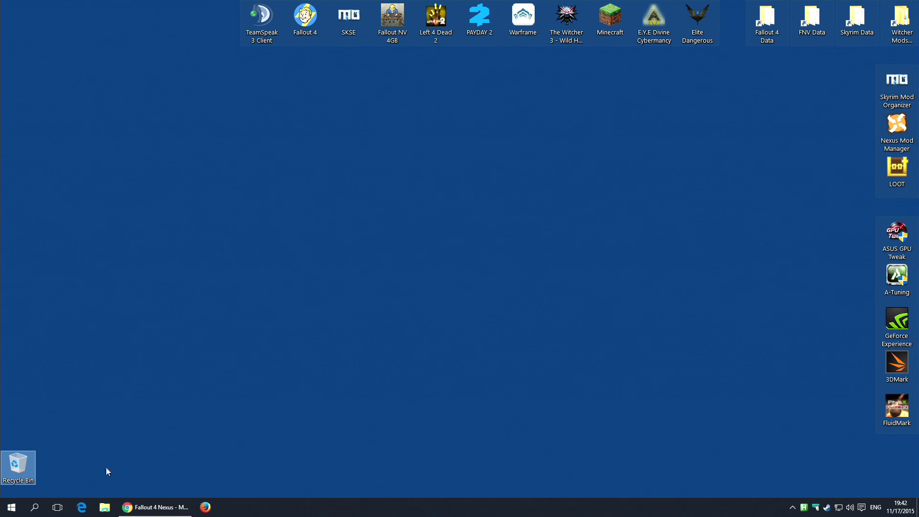
- Open the My Games\Fallout4 folder in Documents and locate Fallout4.ini and Fallout4Prefs.ini
left_click(14, 509)
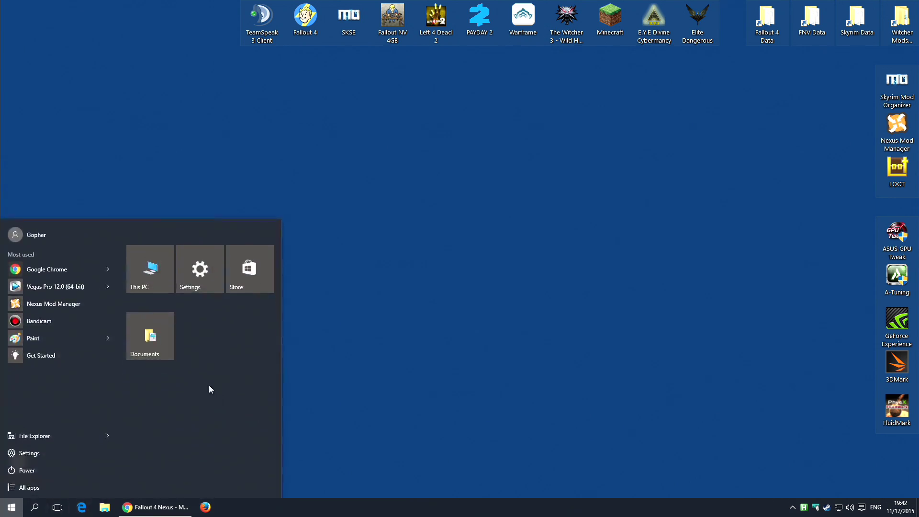
left_click(152, 339)
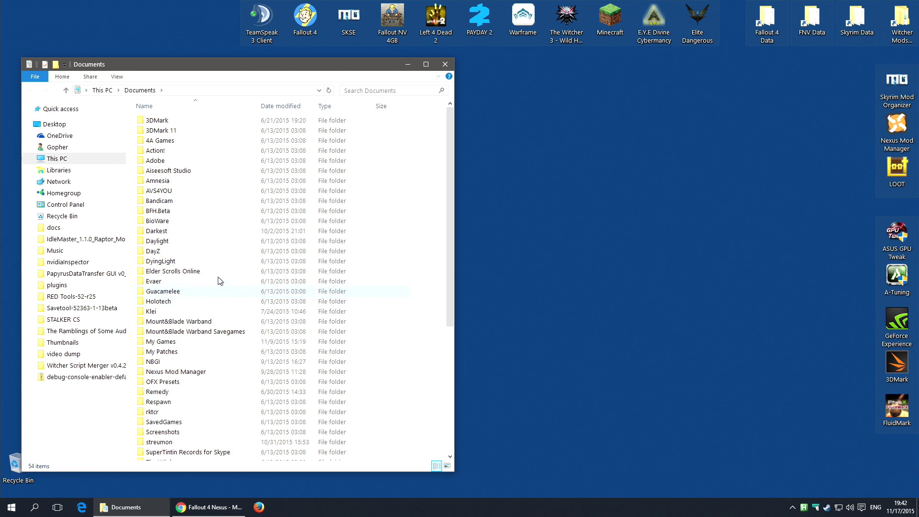
double_click(161, 342)
double_click(158, 201)
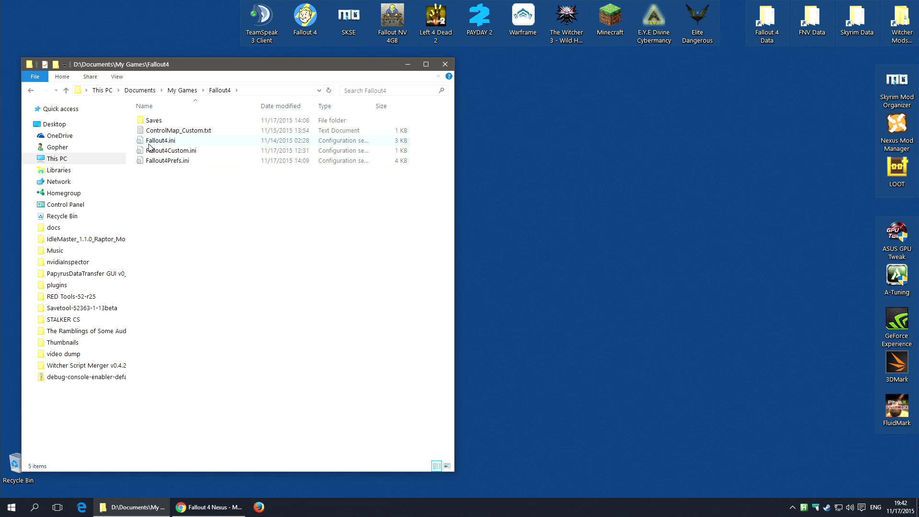
left_click(187, 141)
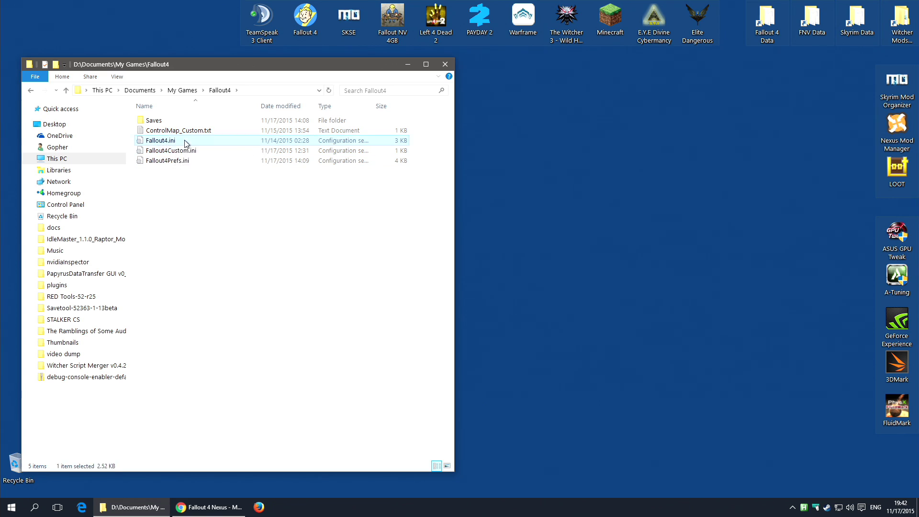
left_click(186, 161)
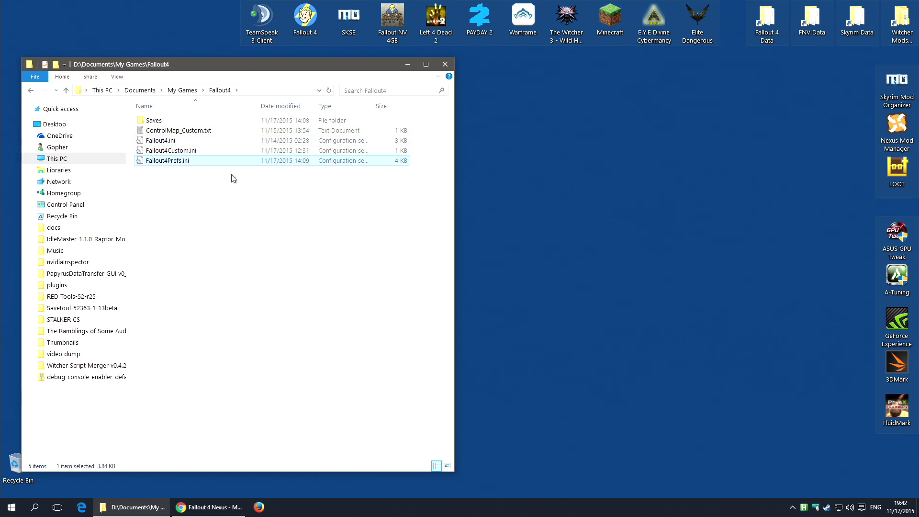
left_click(257, 201)
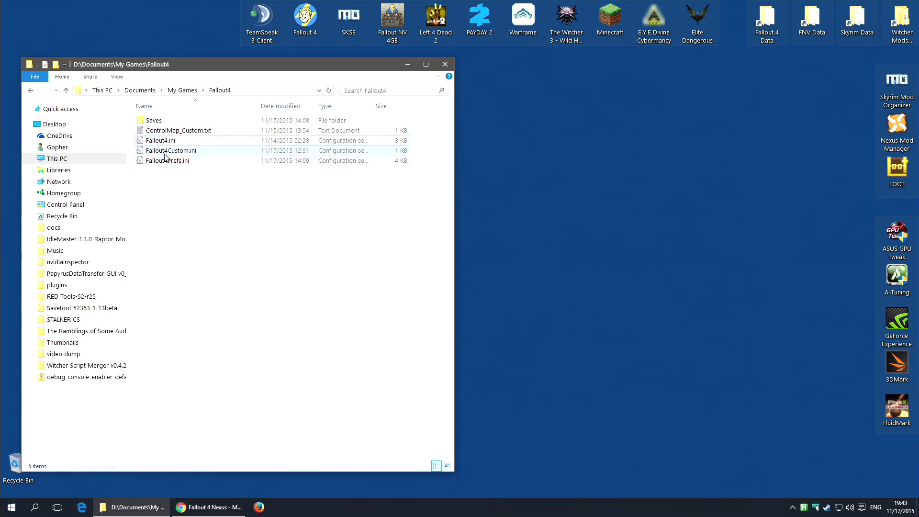
- Open Fallout4Prefs.ini in Notepad++, check the bEnableFileSelection line in the [Launcher] section at the end, and close the editor
left_click(187, 163)
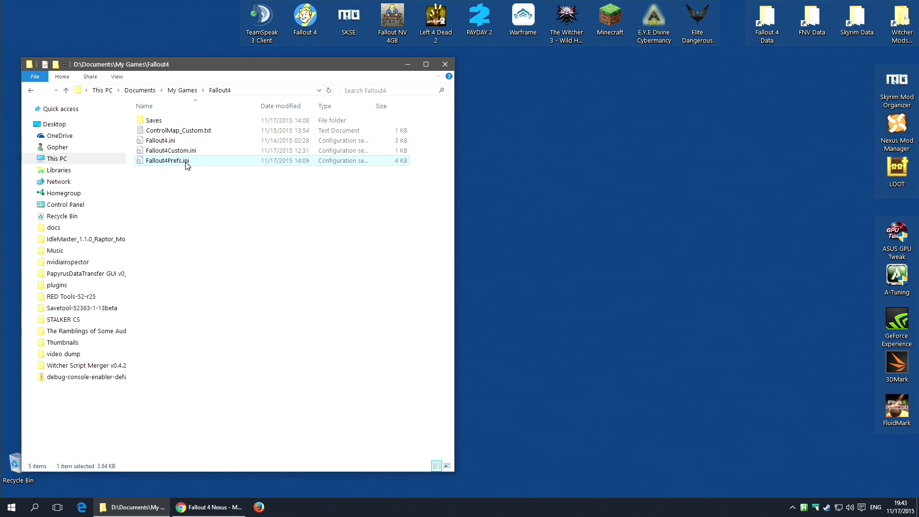
right_click(185, 164)
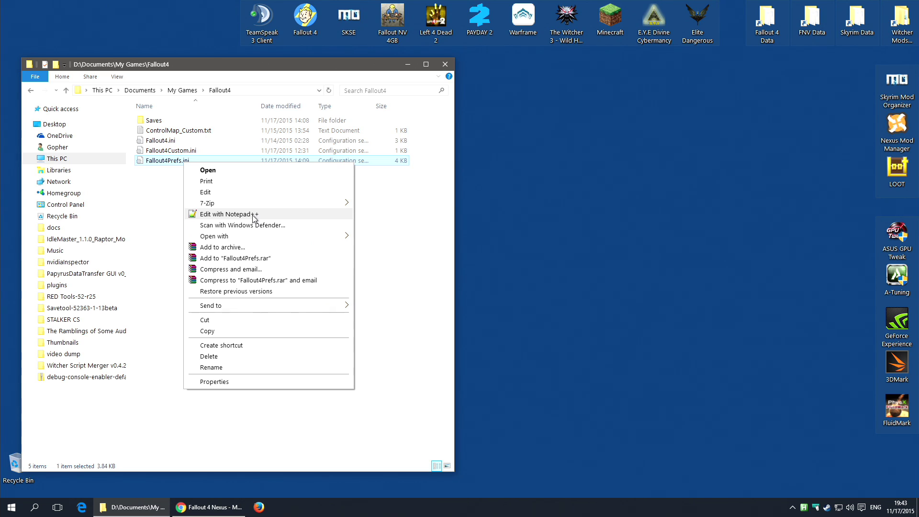
left_click(254, 218)
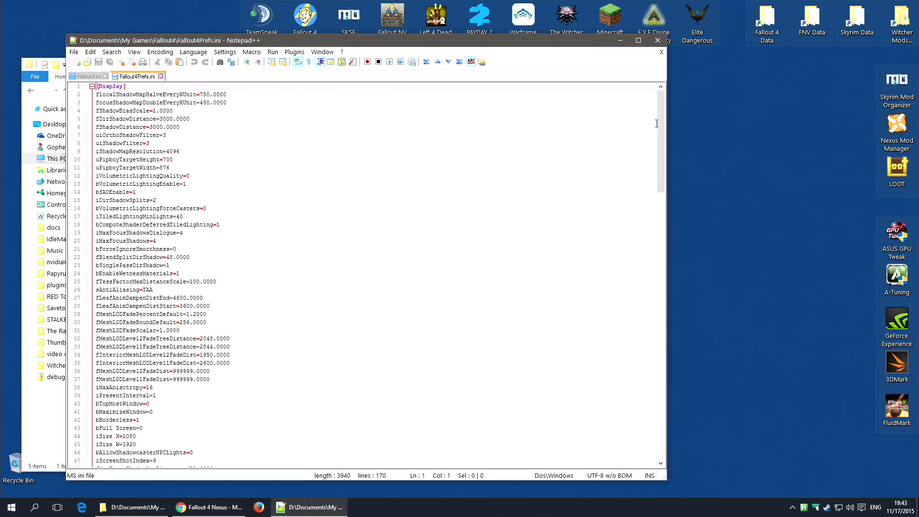
left_click_drag(662, 114, 646, 426)
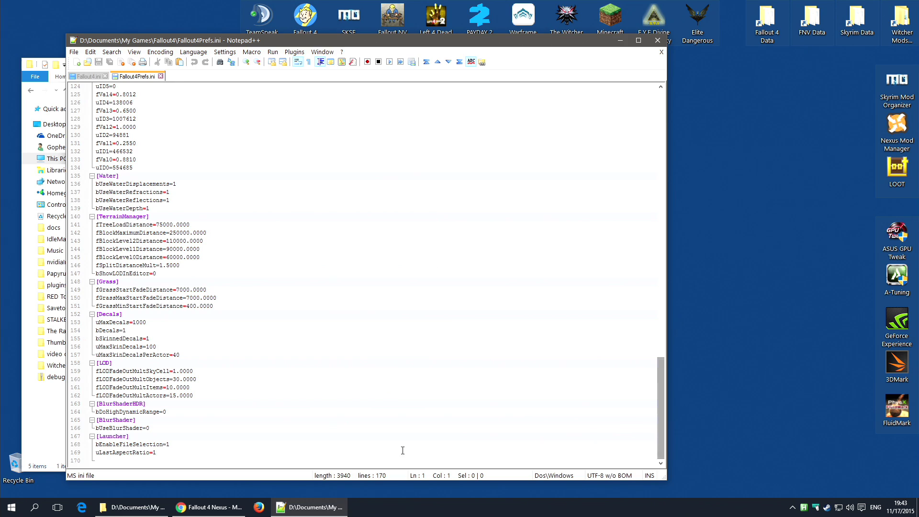
left_click_drag(130, 436, 96, 436)
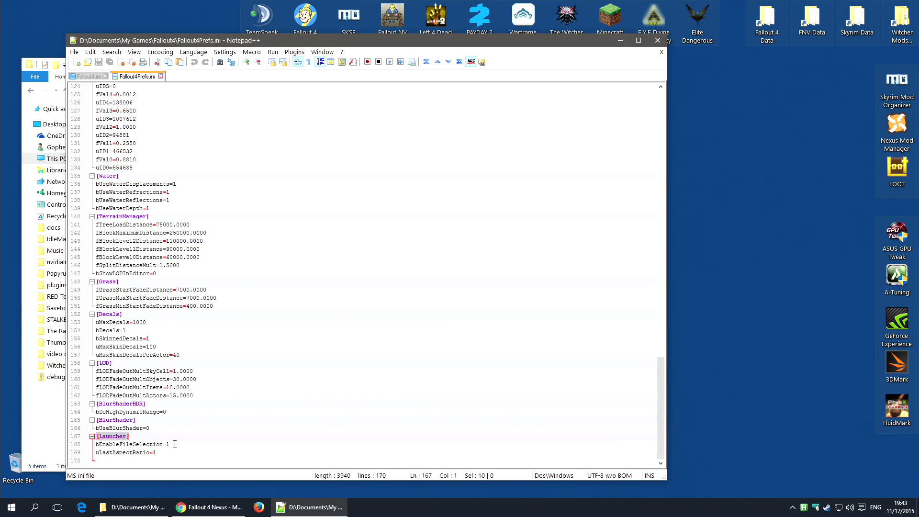
left_click_drag(170, 444, 96, 444)
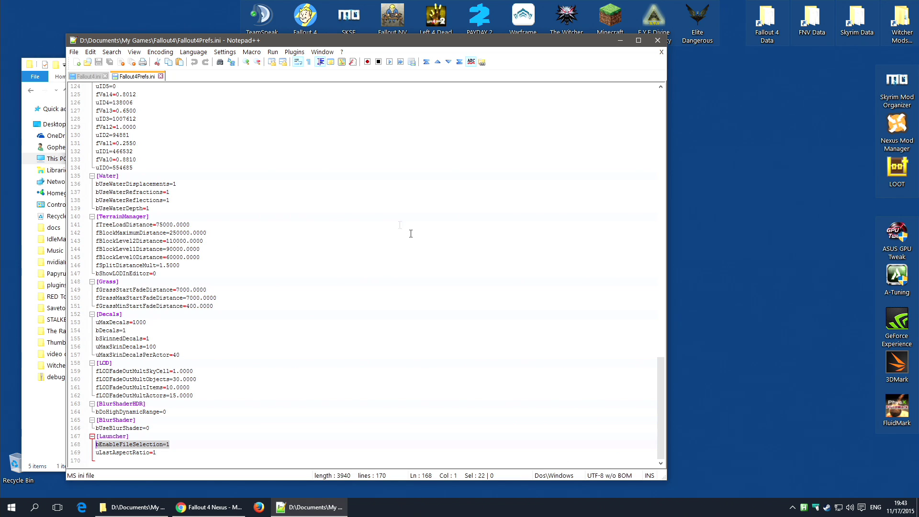
left_click(74, 53)
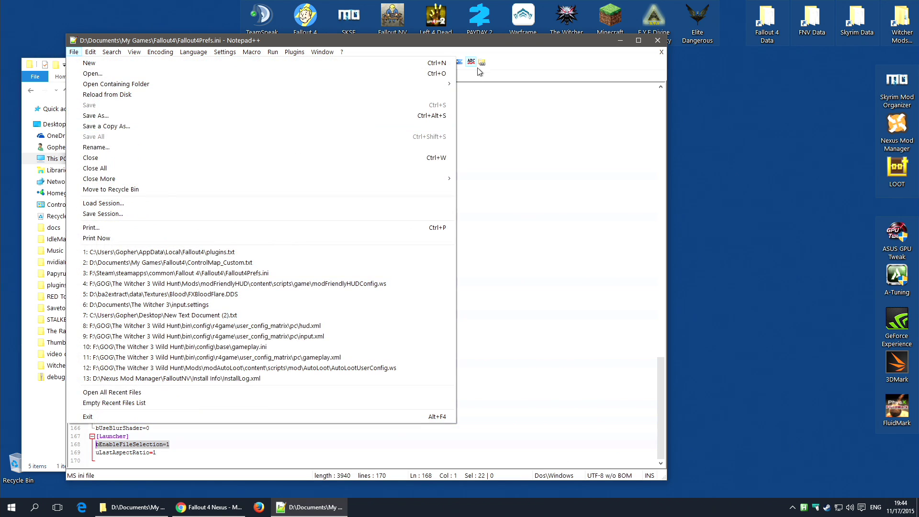
left_click(657, 40)
left_click(657, 40)
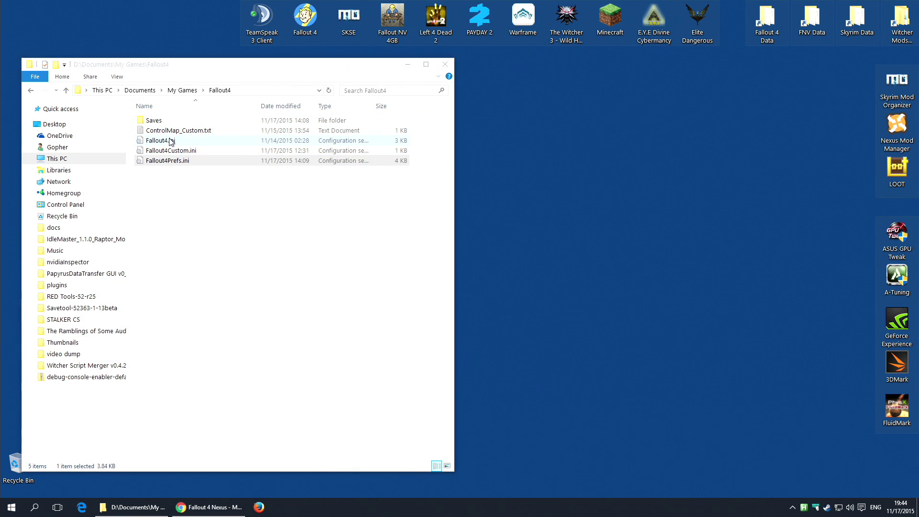
- Open Fallout4.ini from the same folder in Notepad++
left_click(181, 142)
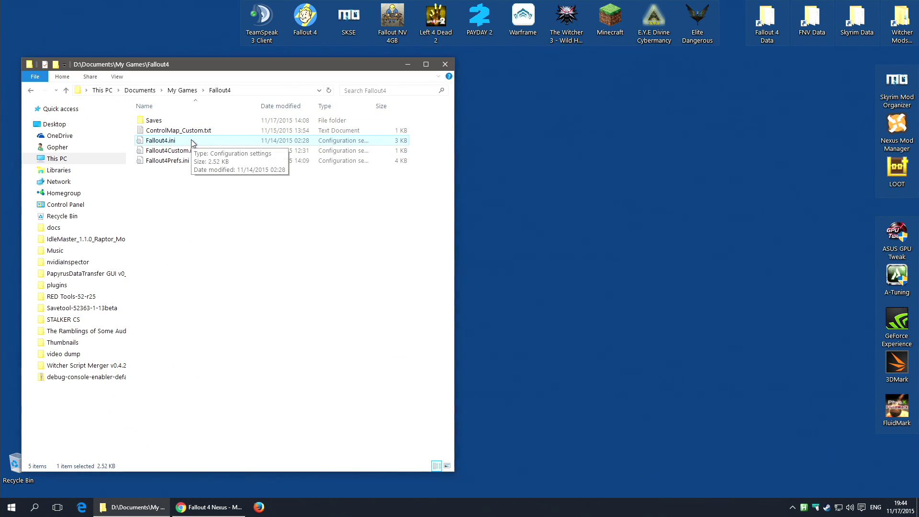
right_click(192, 142)
left_click(240, 190)
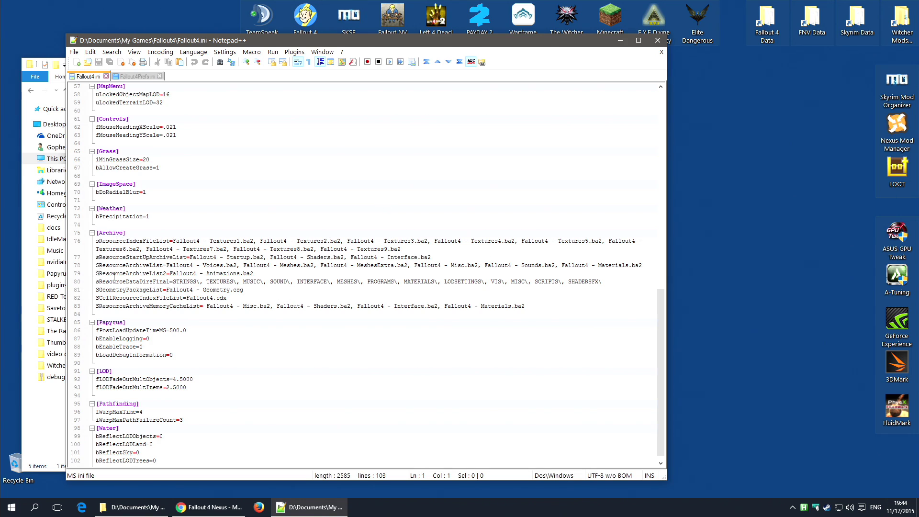
- Try deleting everything after STRINGS\ in the sResourceDataDirsFinal line of the [Archive] section, and undo the deletion
left_click_drag(170, 281, 95, 281)
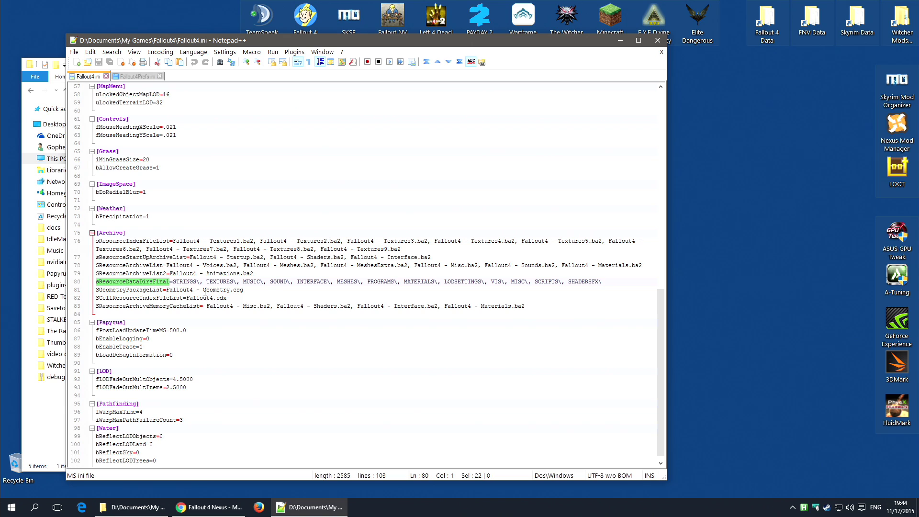
left_click_drag(200, 282, 96, 282)
left_click_drag(200, 283, 622, 281)
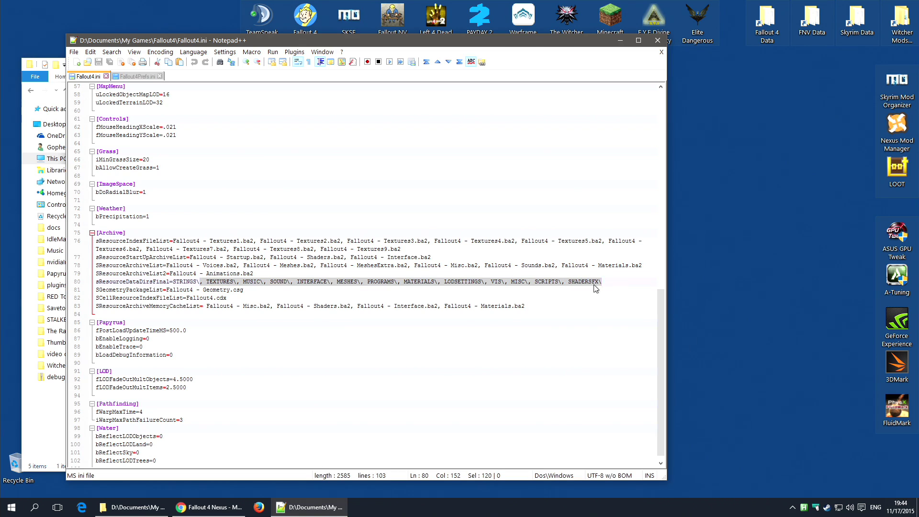
key("Delete")
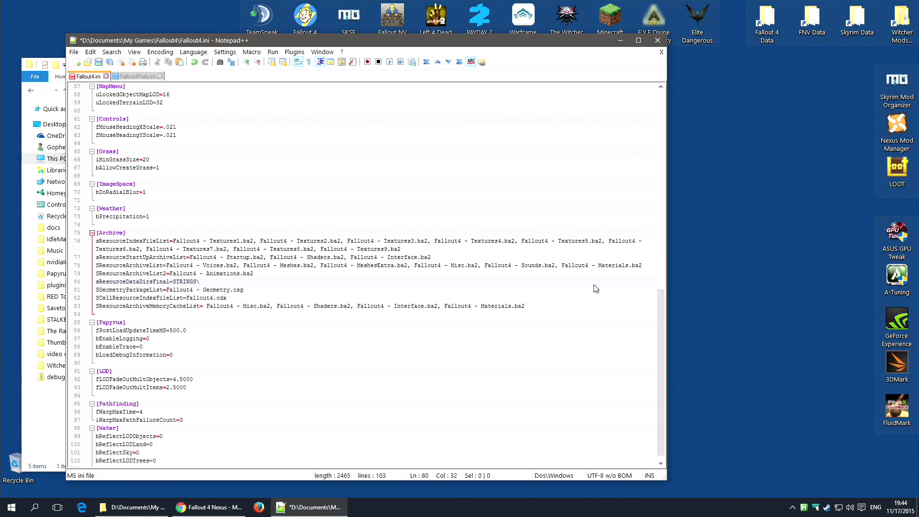
key("ctrl+z")
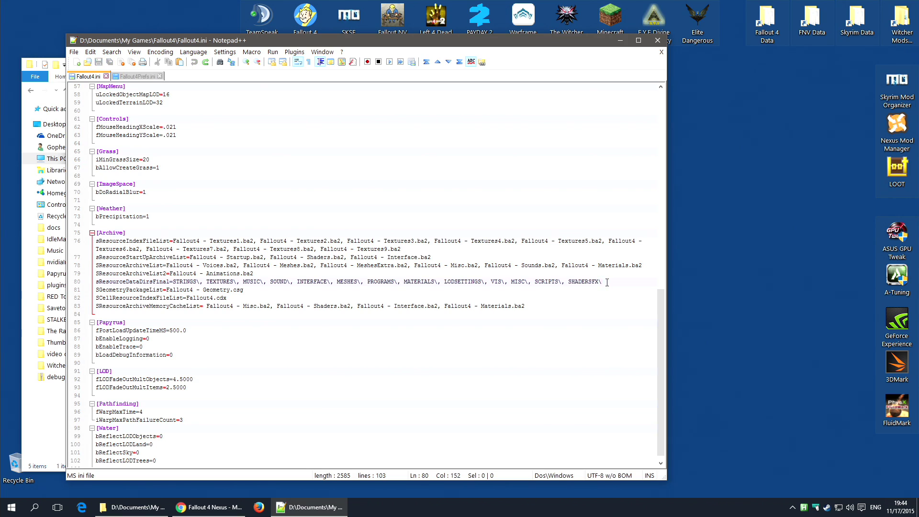
- Review the complete sResourceDataDirsFinal line in Fallout4.ini and close the editor without changes
left_click_drag(606, 283, 97, 285)
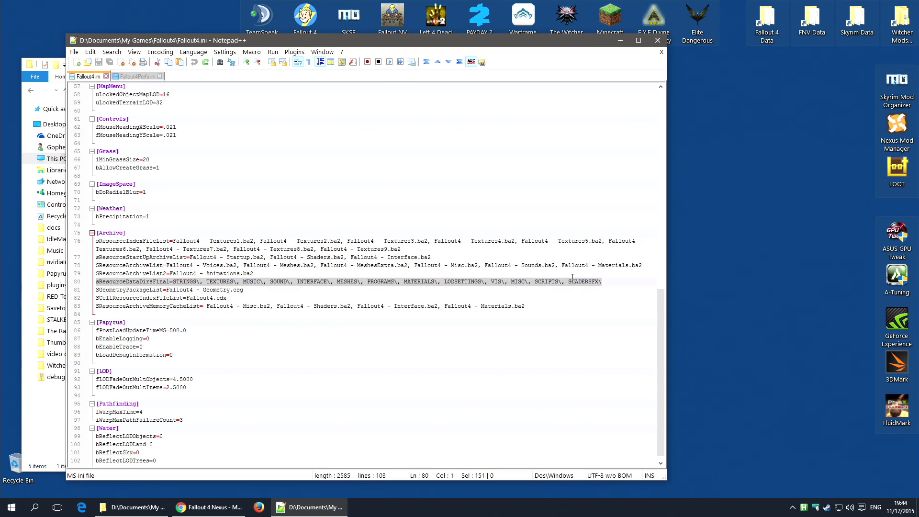
left_click(603, 282)
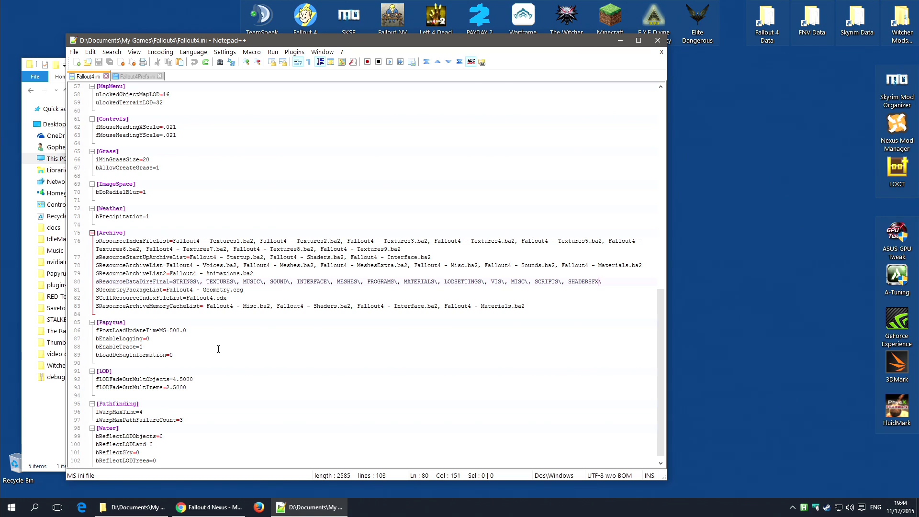
key("alt+F4")
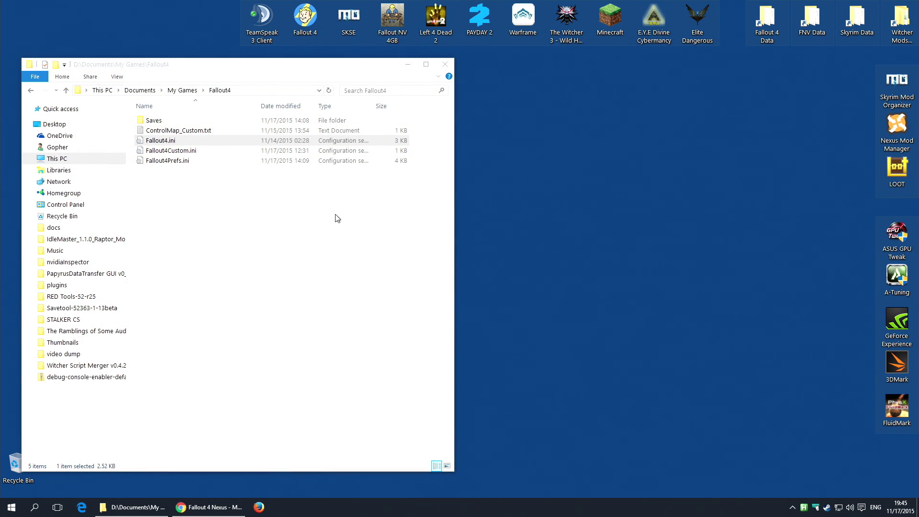
- Make sure the Read-only attribute is cleared in the properties of Fallout4Prefs.ini, and apply the settings
right_click(168, 163)
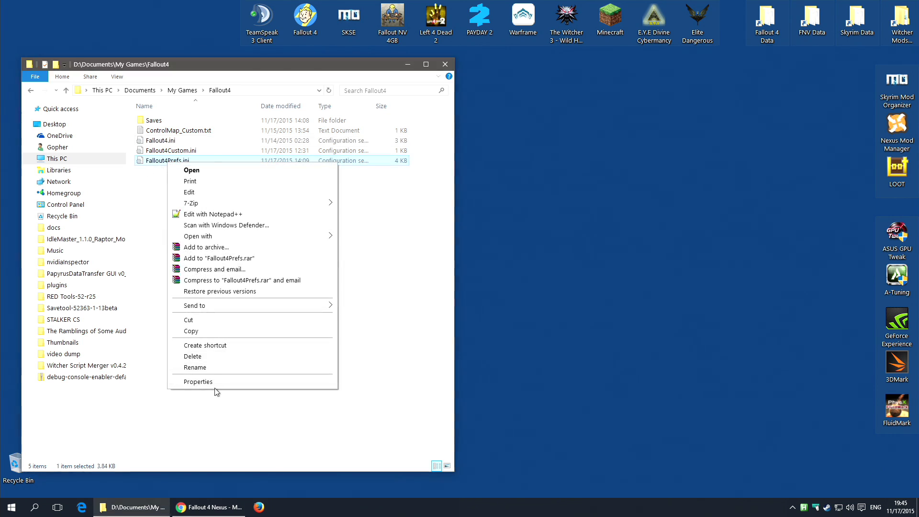
left_click(215, 381)
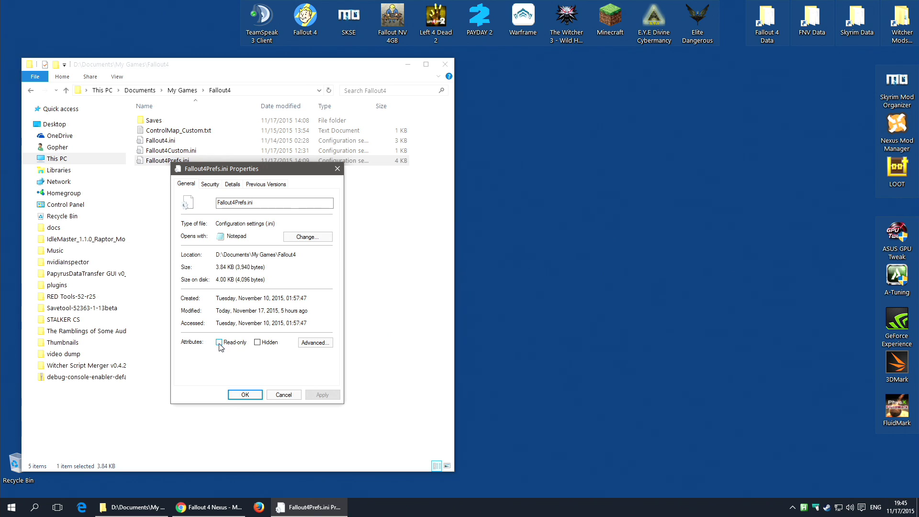
left_click(219, 342)
left_click(220, 342)
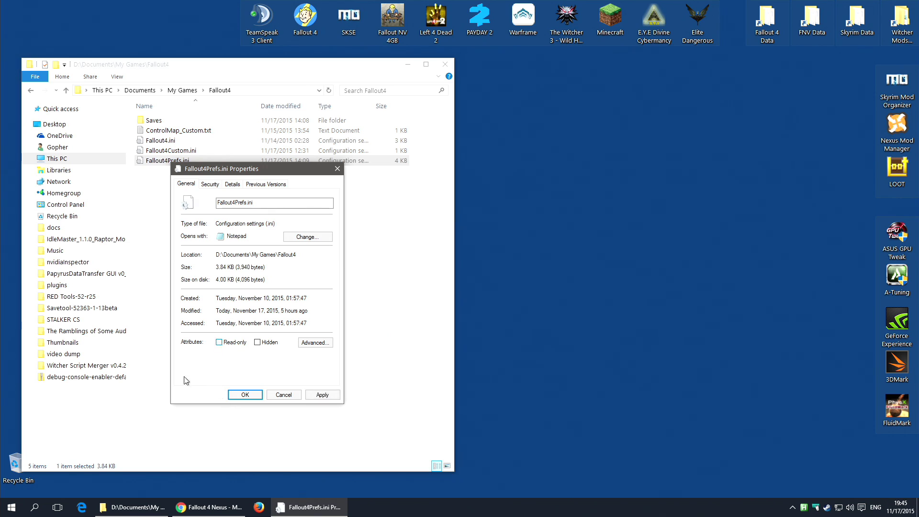
left_click(323, 395)
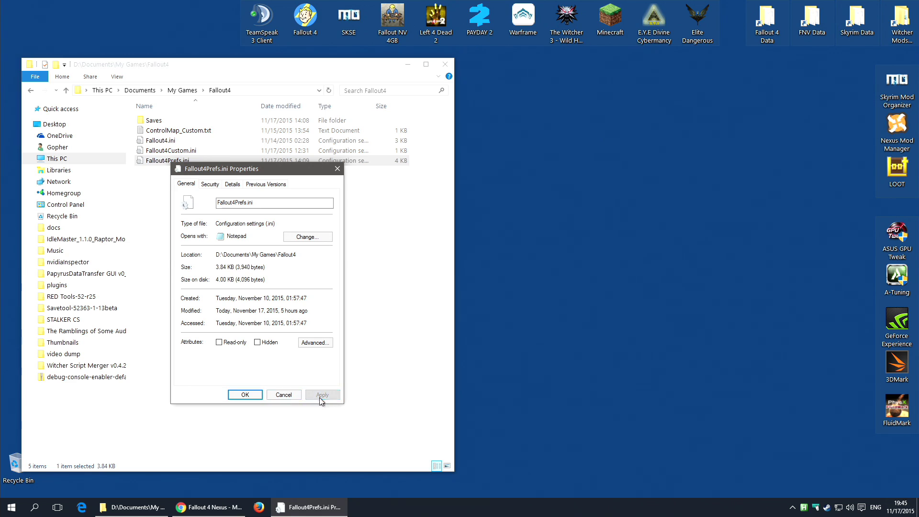
left_click(245, 395)
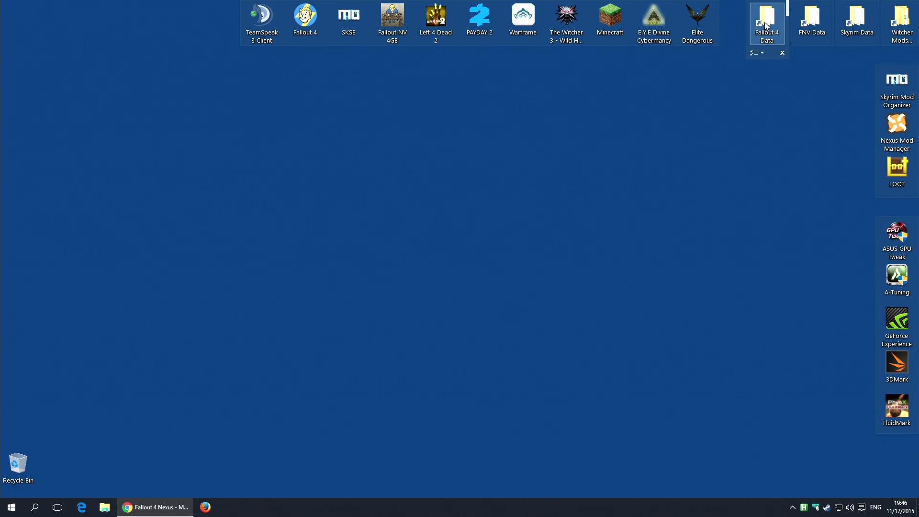
- Open the Fallout 4 Data folder from its desktop shortcut and go up to the main Steam folder
double_click(766, 26)
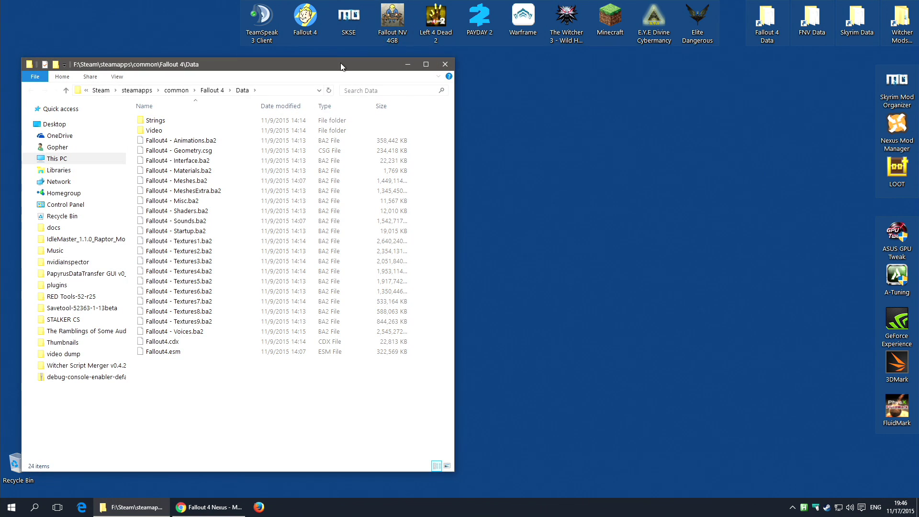
left_click_drag(342, 62, 556, 63)
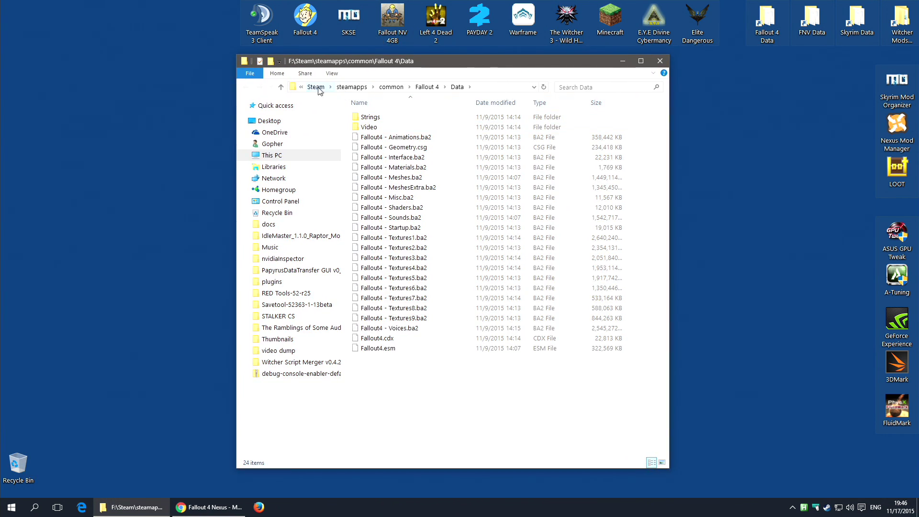
left_click(315, 88)
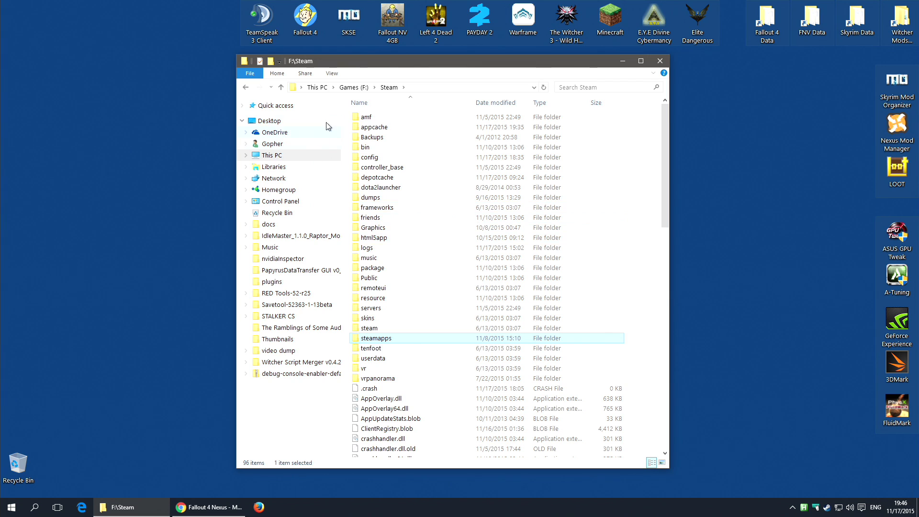
- Look at the root of the Local Disk (C:) from This PC and return to the drive overview
left_click(264, 157)
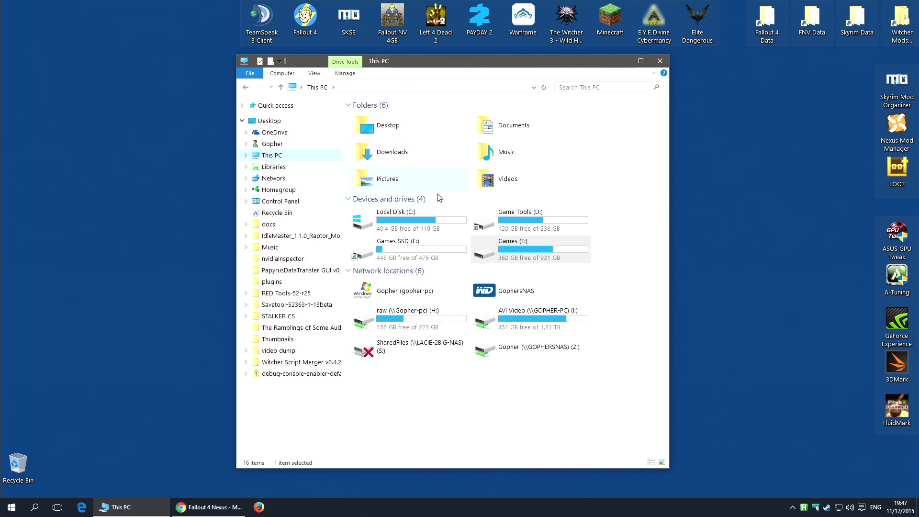
double_click(417, 223)
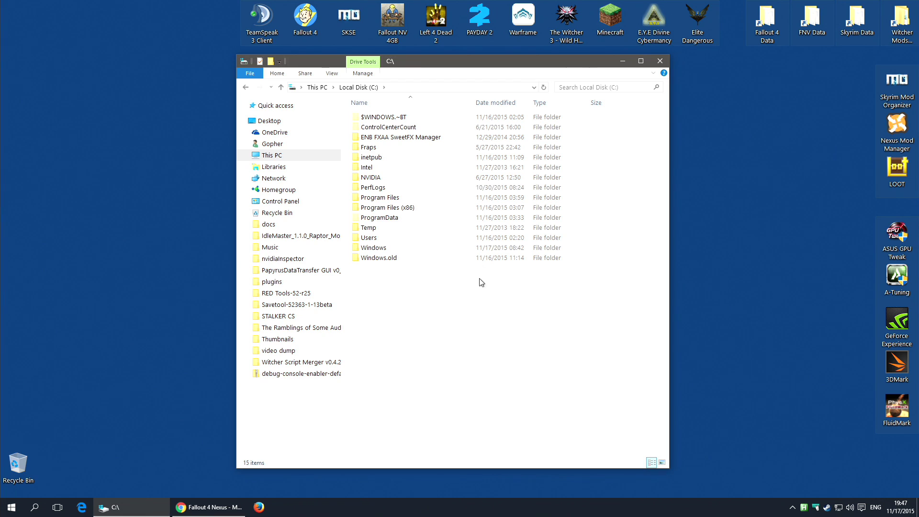
left_click(316, 87)
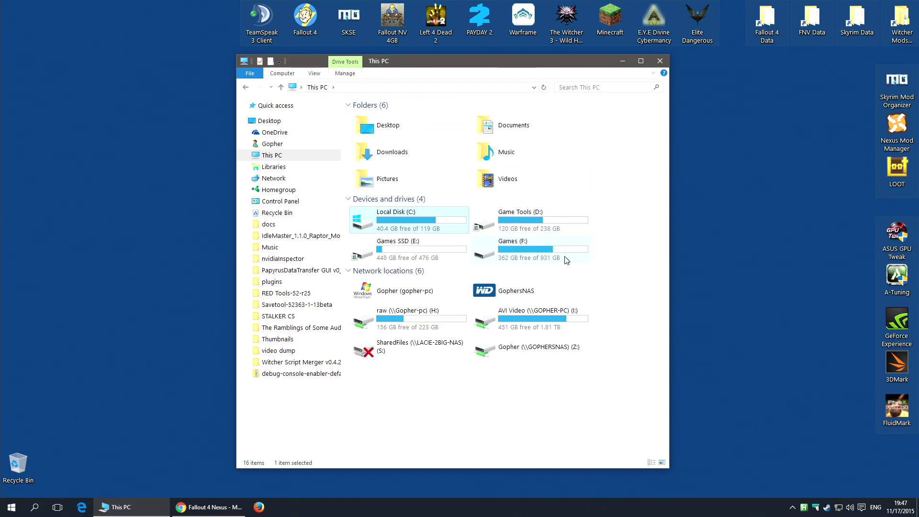
- Open the game's Data folder at F:\Steam\steamapps\common\Fallout 4\Data and move its window aside
double_click(524, 248)
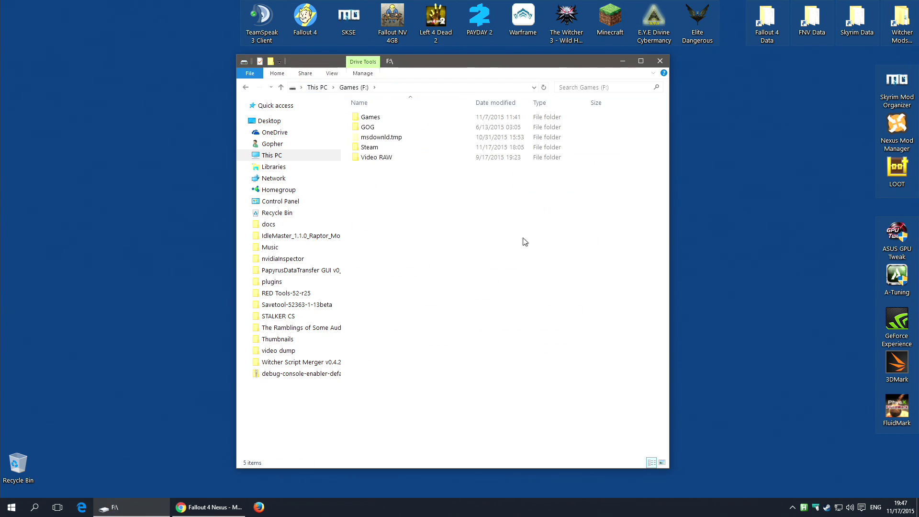
double_click(375, 148)
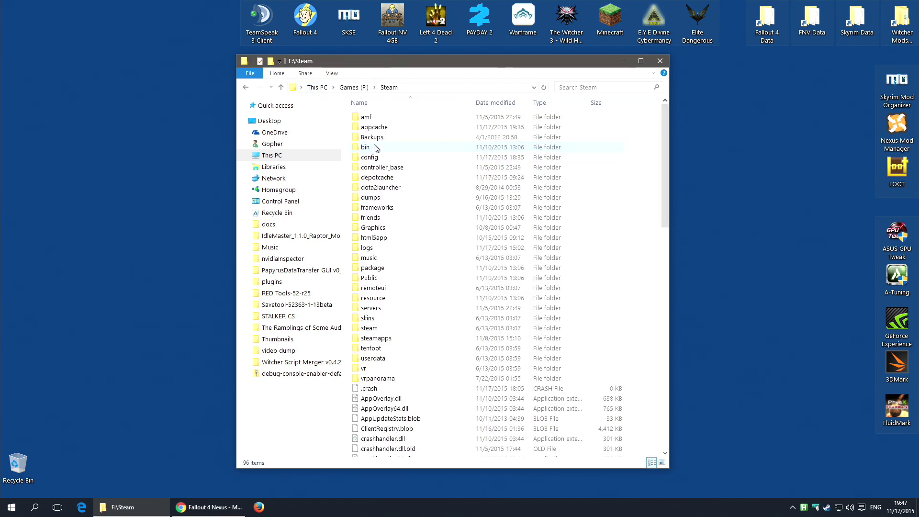
double_click(377, 338)
left_click(377, 117)
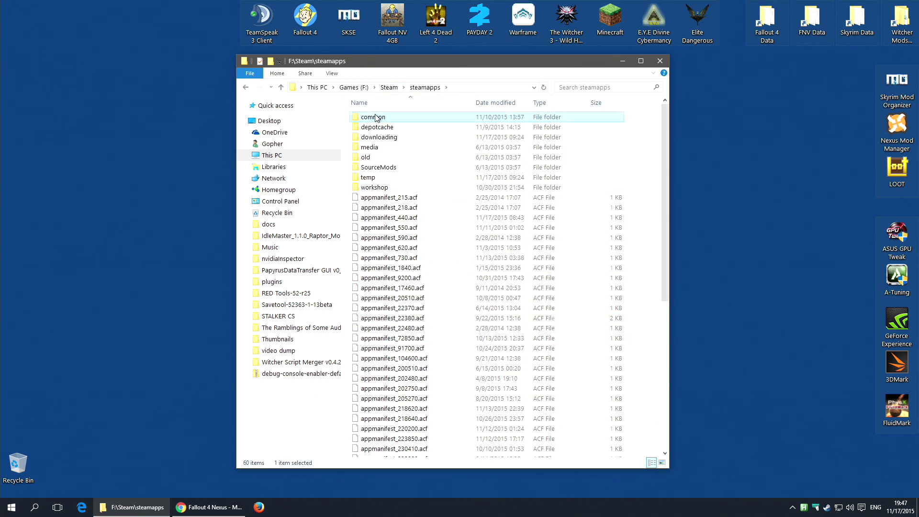
double_click(376, 117)
scroll(371, 314, "down", 2)
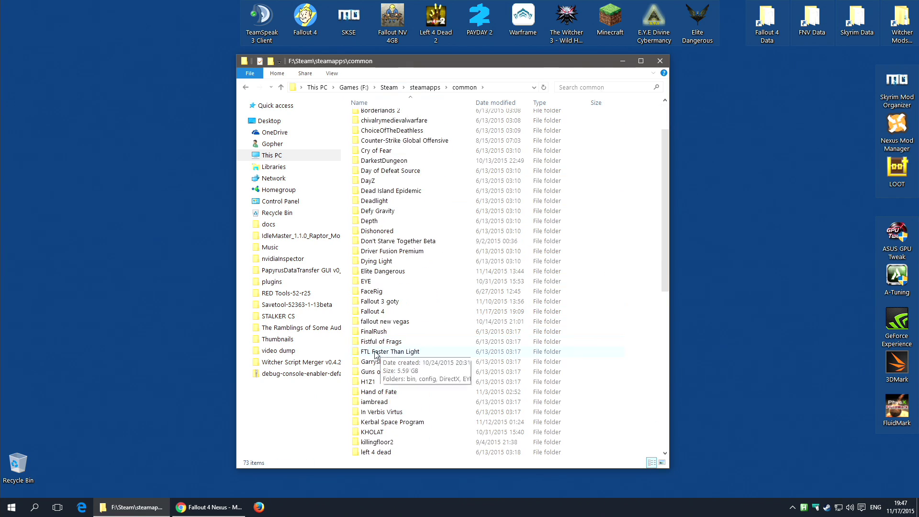
double_click(371, 312)
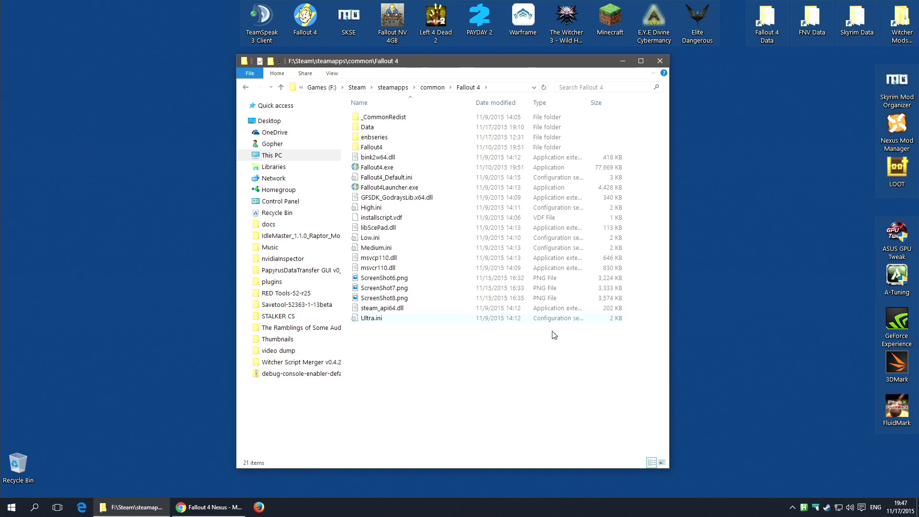
double_click(380, 128)
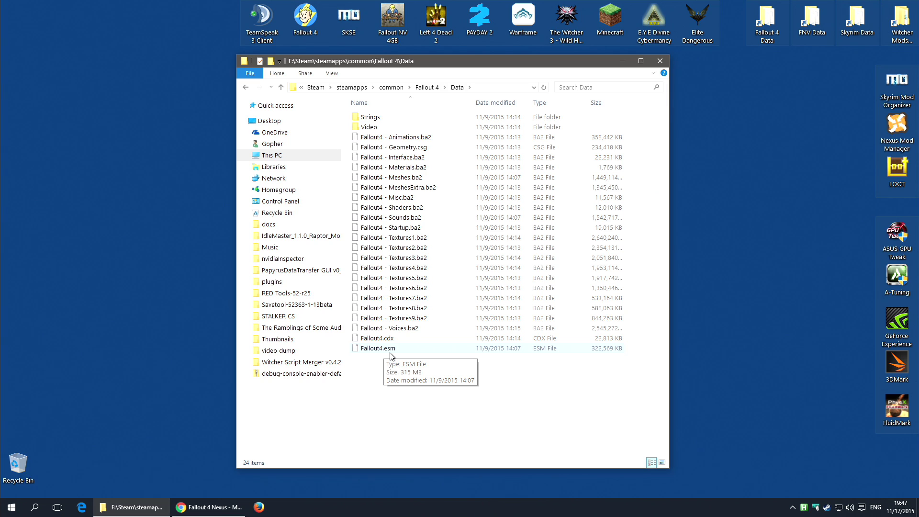
left_click_drag(469, 65, 663, 67)
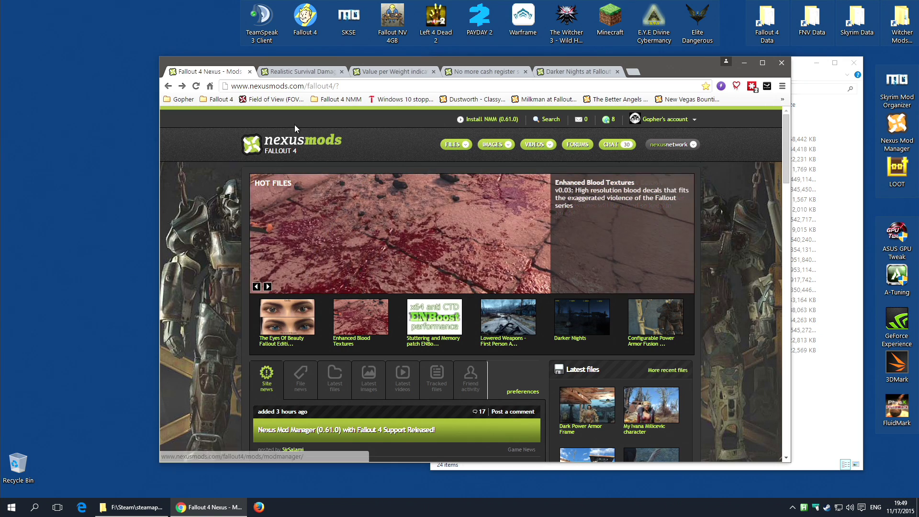
- Download the Nexus Mod Manager version for Vista, Win 7, 8 and 10, keep the file, and reposition the installer on the desktop
left_click(487, 120)
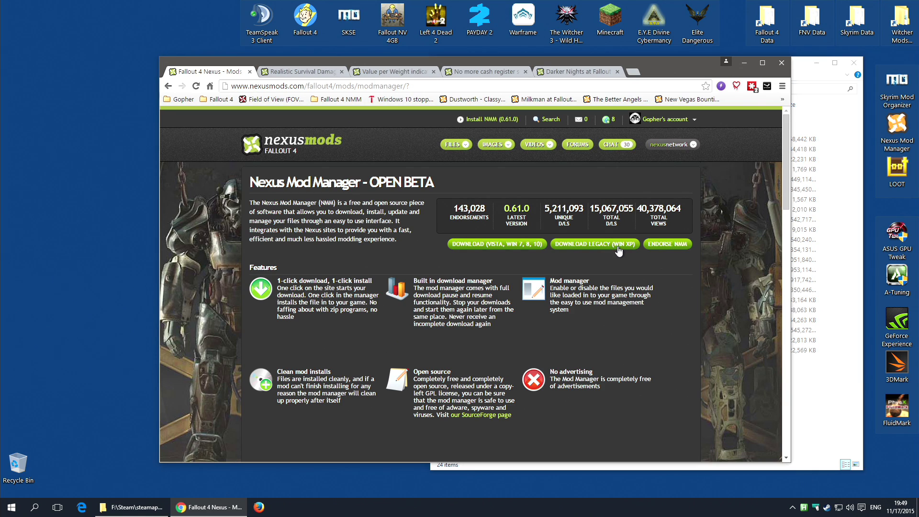
left_click(514, 250)
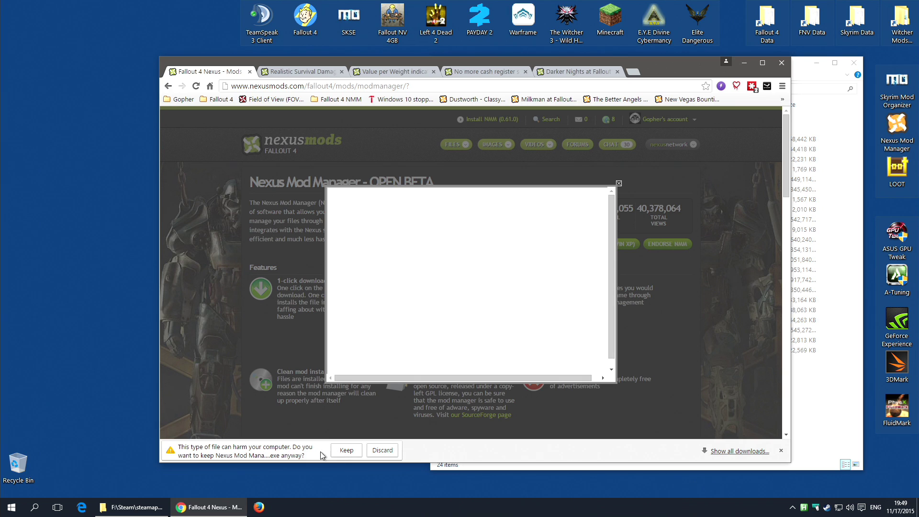
left_click(347, 452)
key("super+d")
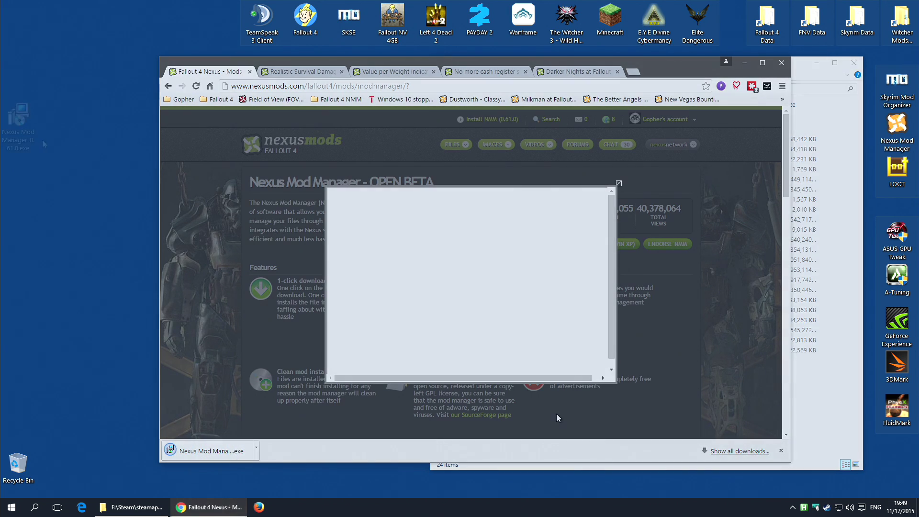
left_click_drag(25, 122, 209, 175)
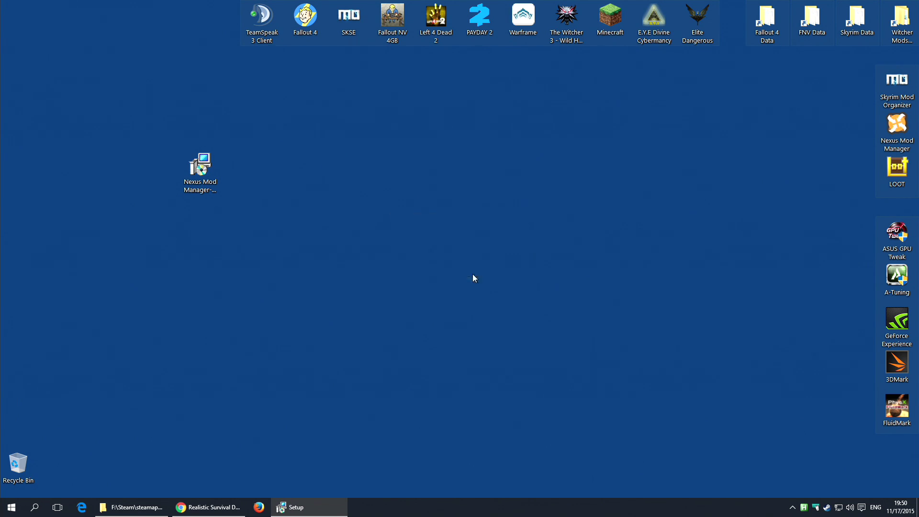
- Accept the license agreement in the Nexus Mod Manager setup and continue past the release notes after reading them
left_click(512, 329)
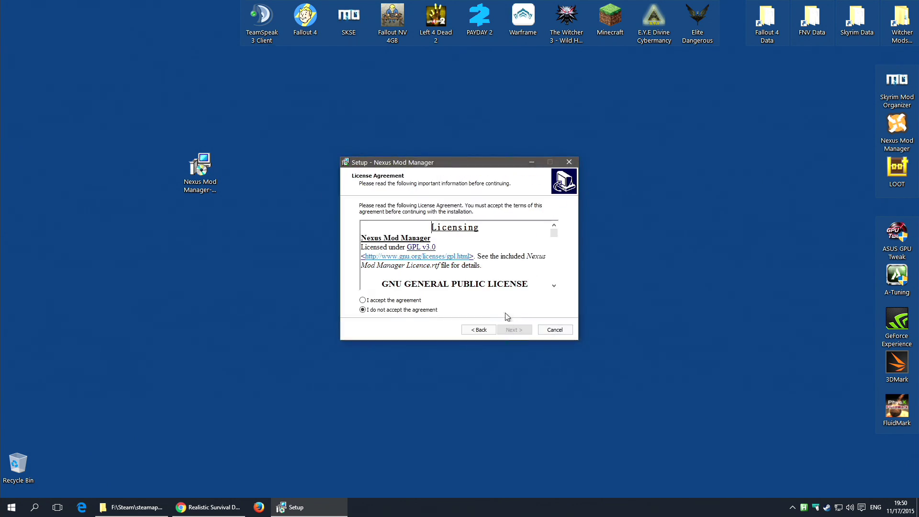
left_click(388, 302)
left_click(513, 329)
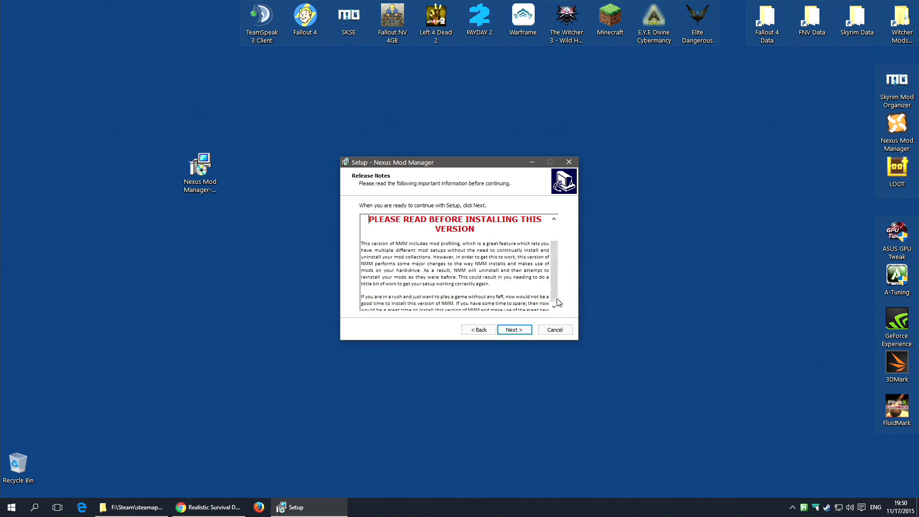
scroll(548, 293, "down", 2)
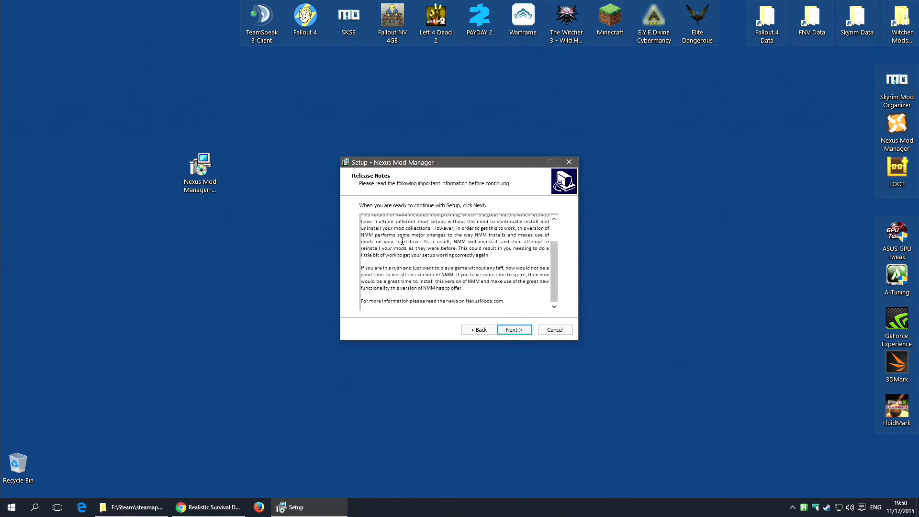
left_click(517, 331)
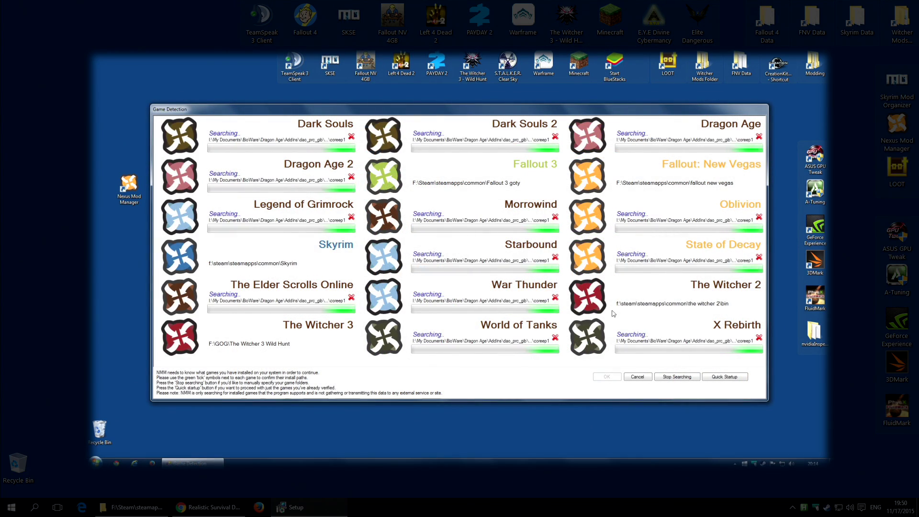
- Stop the Game Detection search and browse the folder tree for the Dark Souls path without choosing a folder
left_click(676, 377)
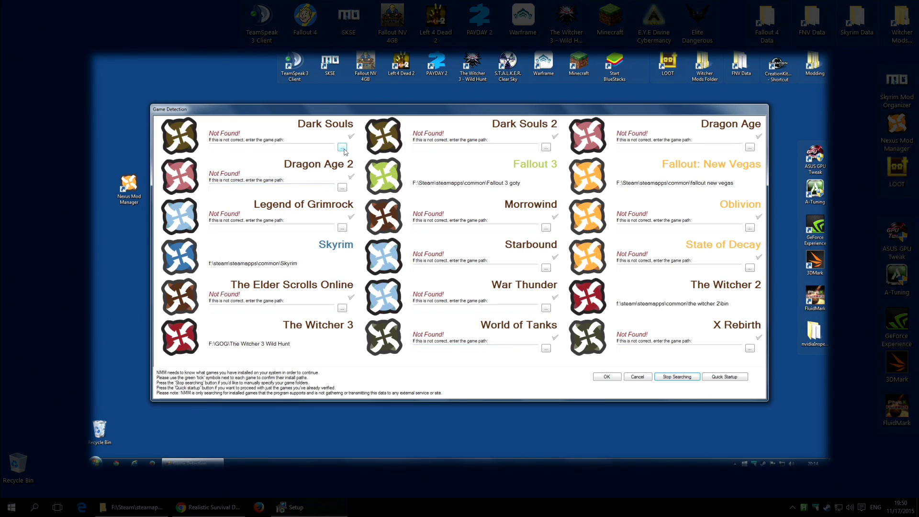
left_click(342, 147)
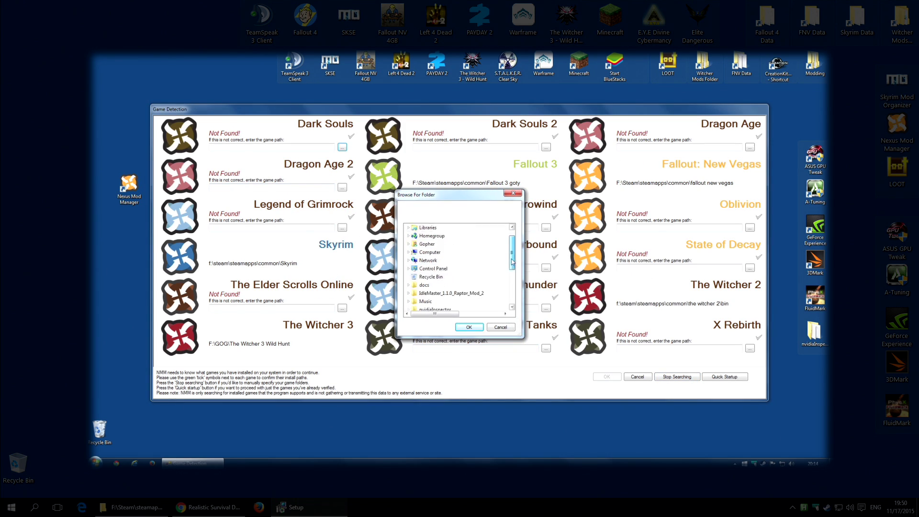
left_click_drag(511, 261, 511, 293)
left_click(500, 327)
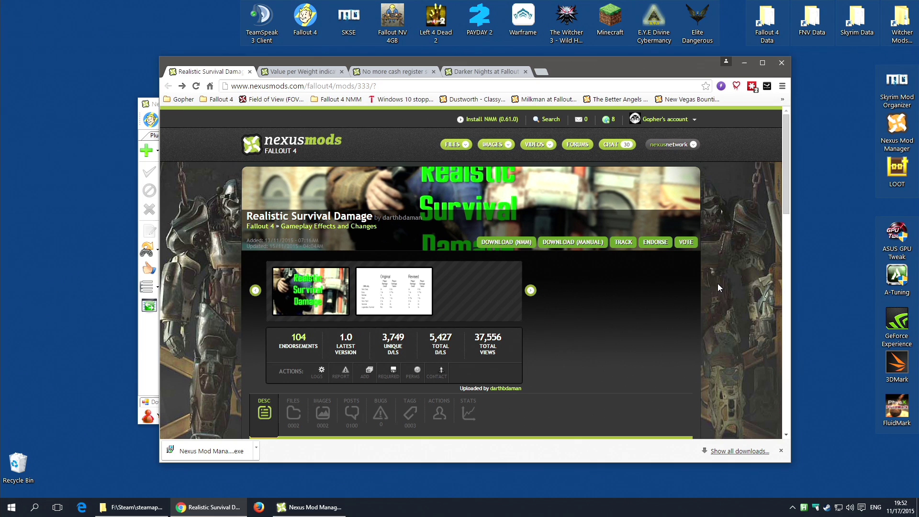
- Review the Realistic Survival Damage description on Nexus Mods and download its main file with the mod manager
left_click(781, 451)
scroll(676, 337, "down", 2)
scroll(675, 337, "up", 2)
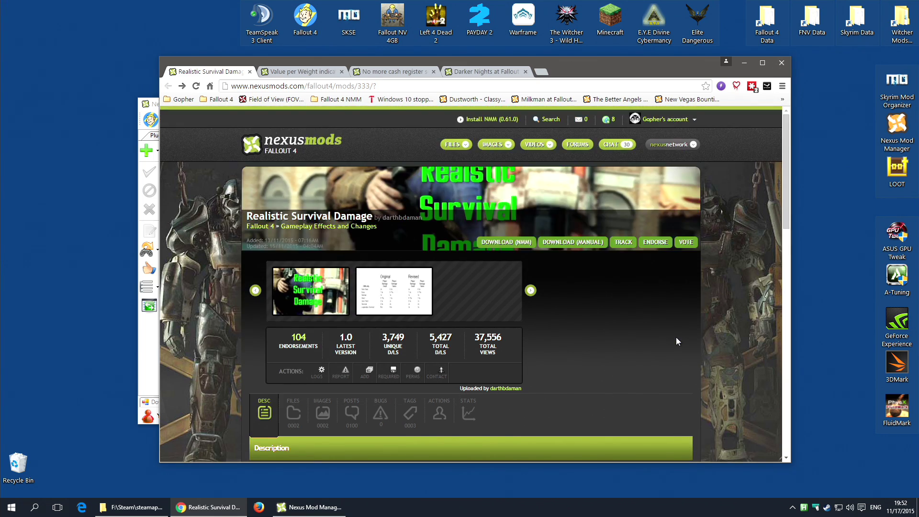
scroll(676, 337, "down", 5)
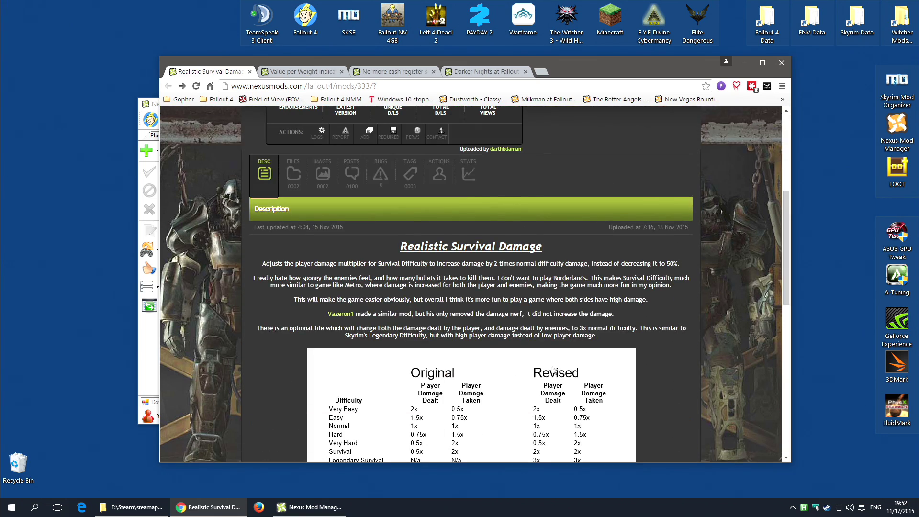
left_click(293, 177)
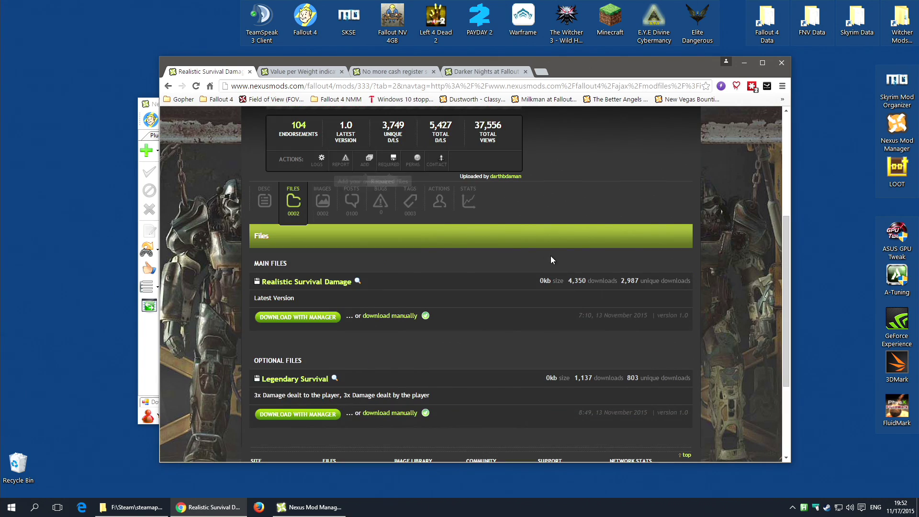
left_click(312, 318)
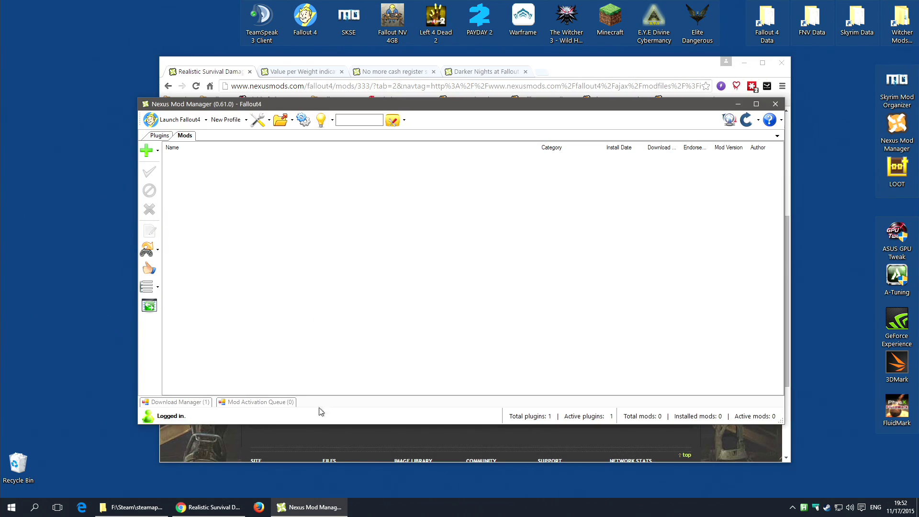
- Check the download in the Download Manager list and activate the Realistic Survival Damage mod
left_click(188, 403)
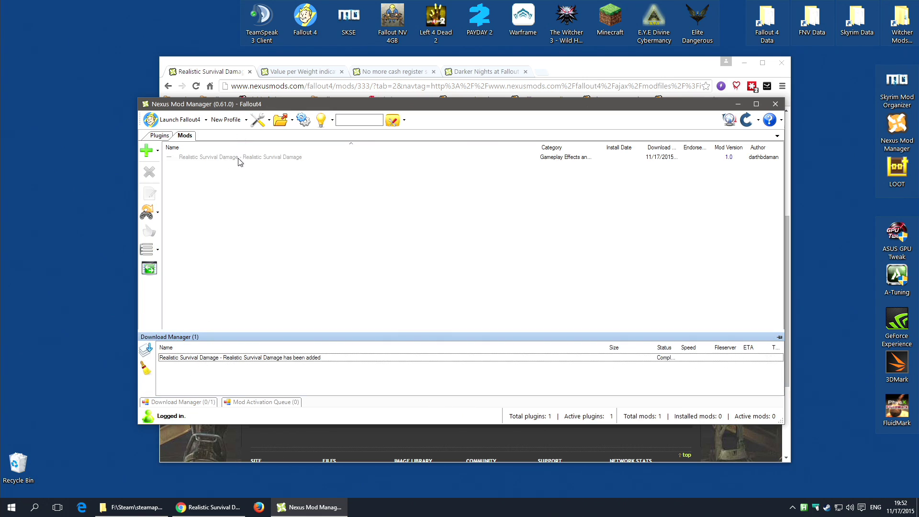
left_click(231, 159)
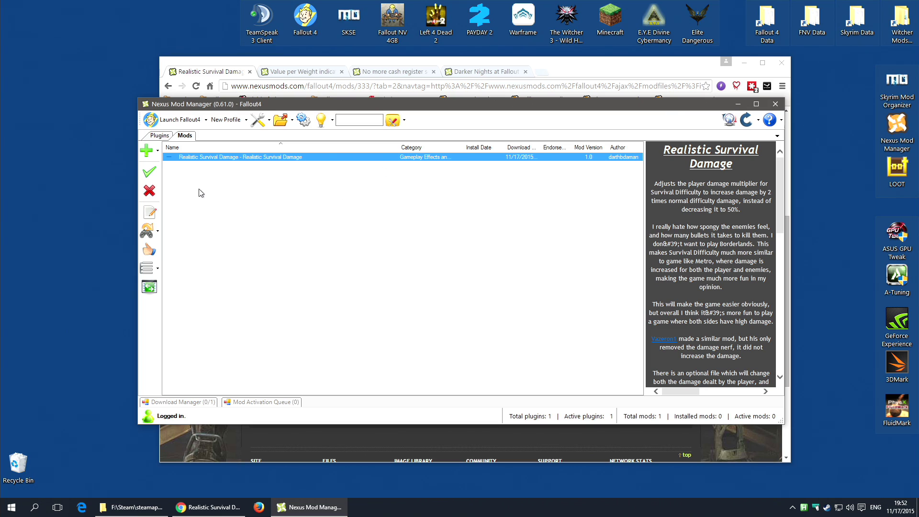
left_click(150, 173)
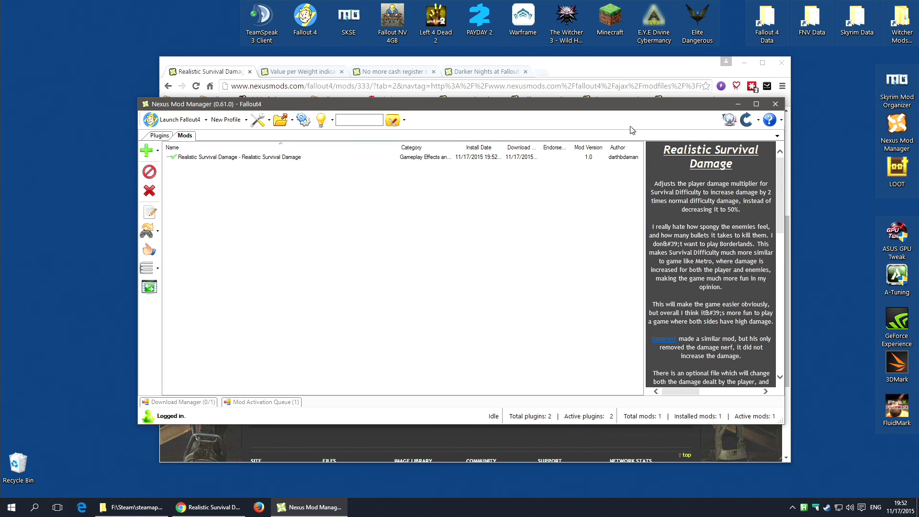
- Check the Fallout 4 Data folder and the mod manager's plugin list for the Realistic Survival Damage plugin
left_click(743, 62)
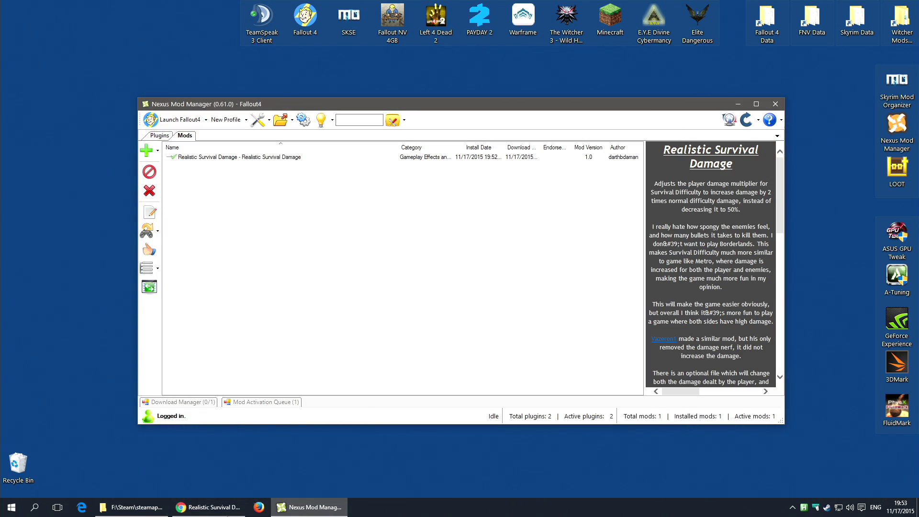
left_click(131, 507)
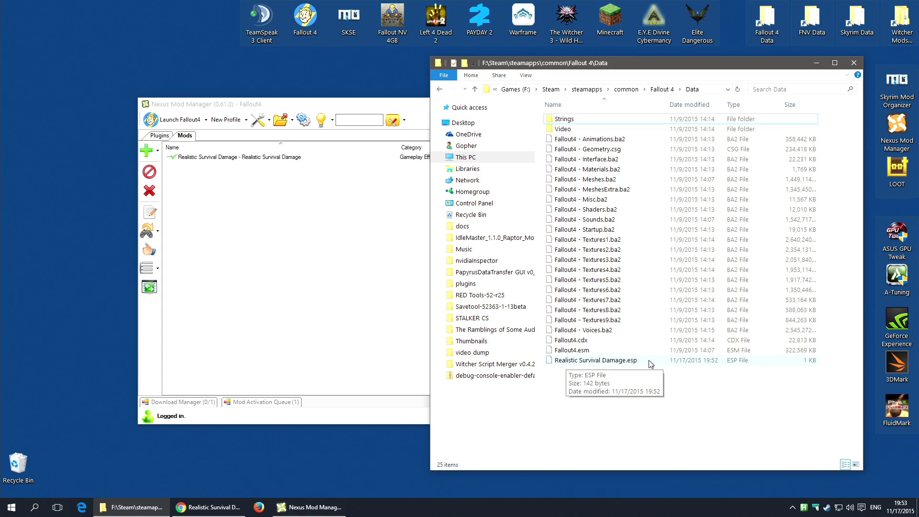
left_click(157, 137)
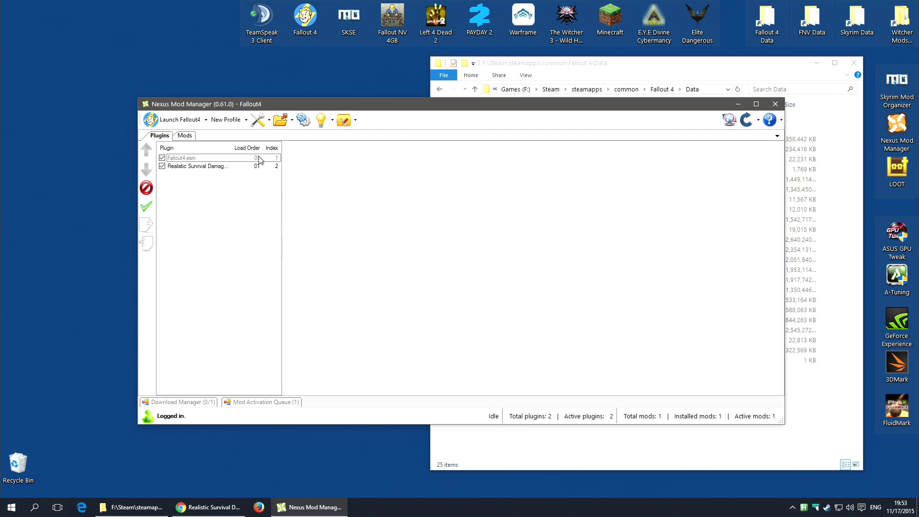
left_click(185, 136)
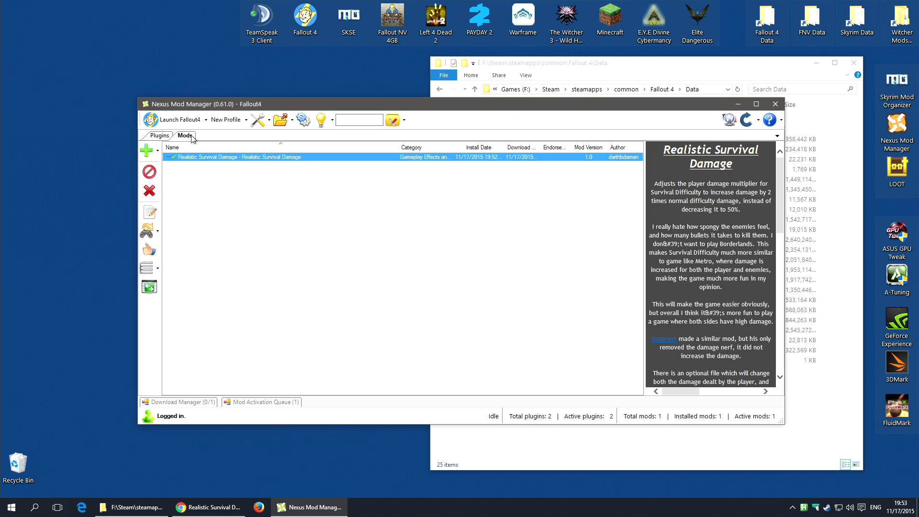
- Open the Value per Weight indicator page on Nexus Mods and download ValuePerWeight-v0.2.zip with the mod manager
left_click(212, 510)
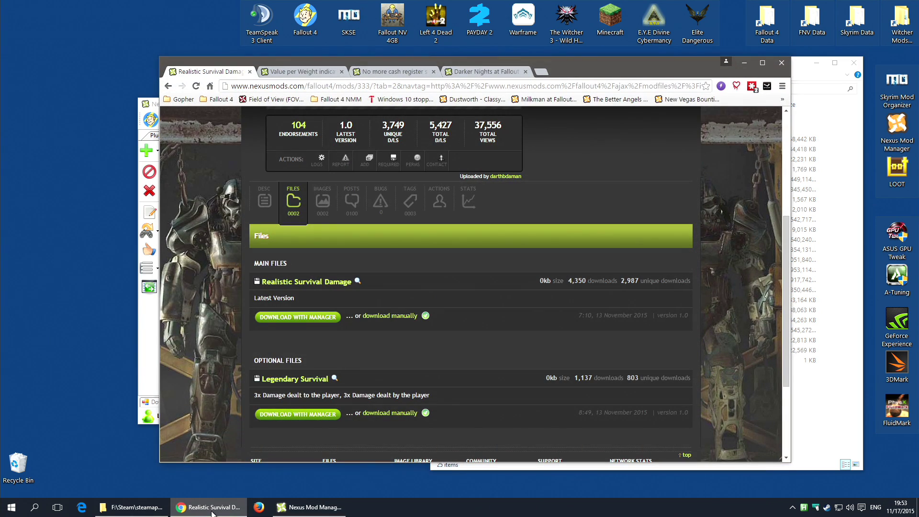
left_click(300, 71)
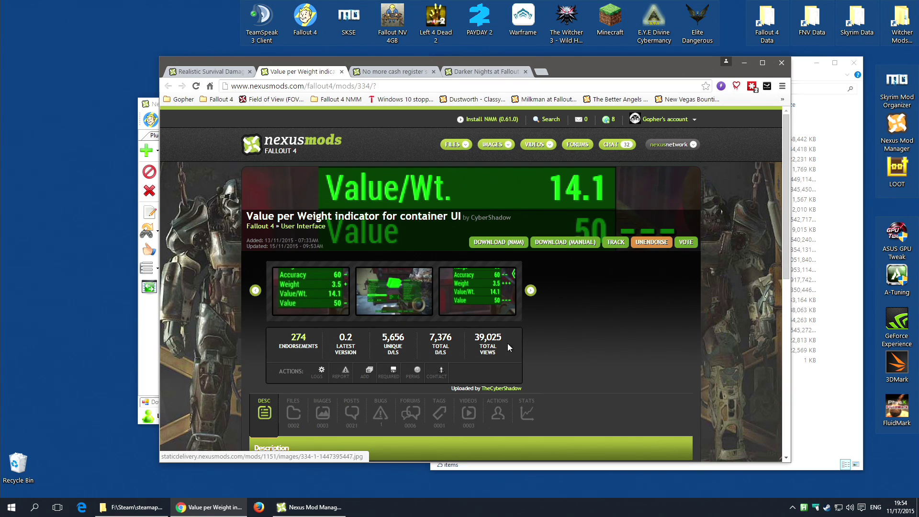
scroll(638, 338, "down", 2)
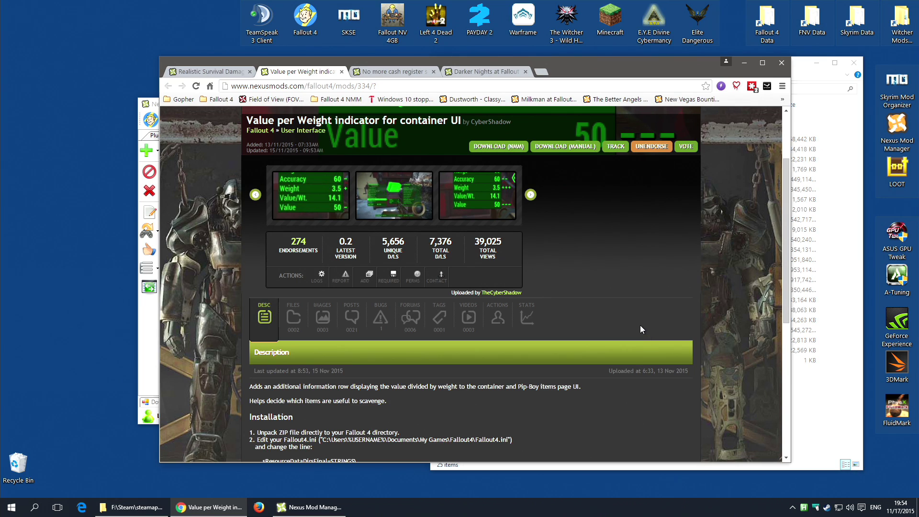
left_click(825, 419)
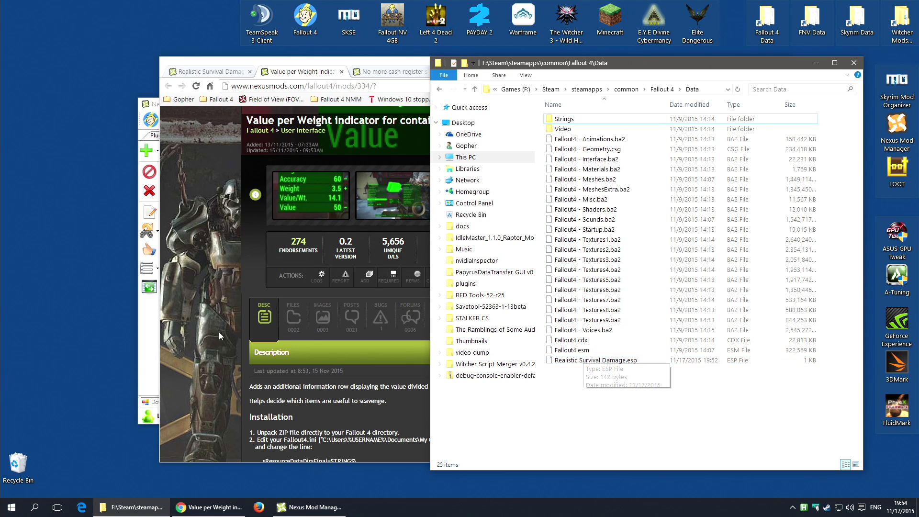
left_click(307, 323)
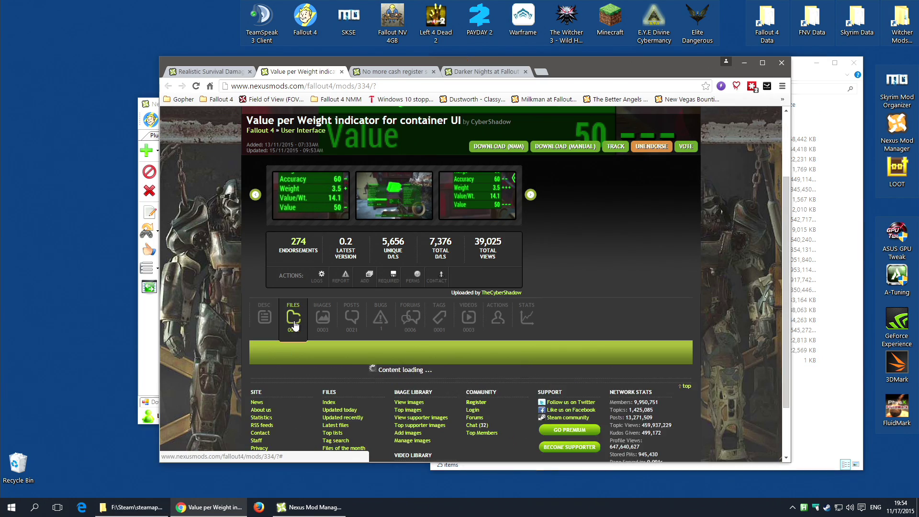
scroll(526, 359, "down", 1)
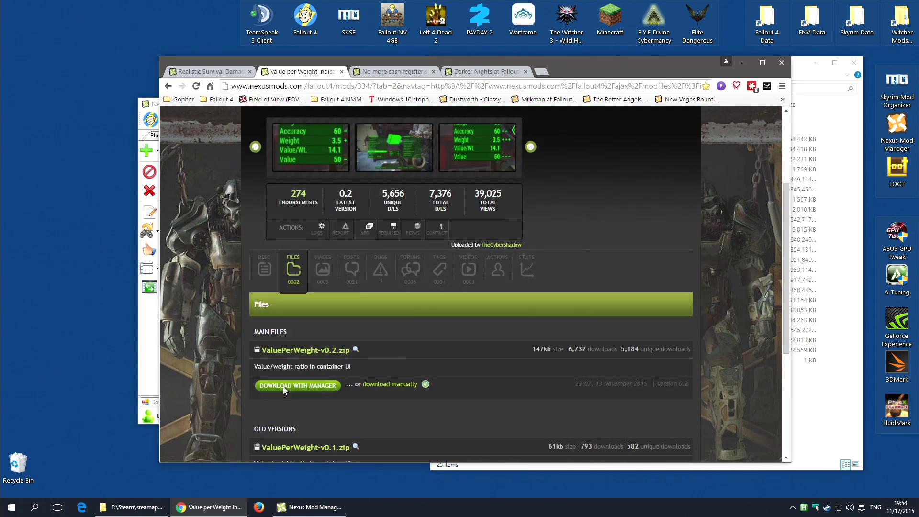
left_click(283, 386)
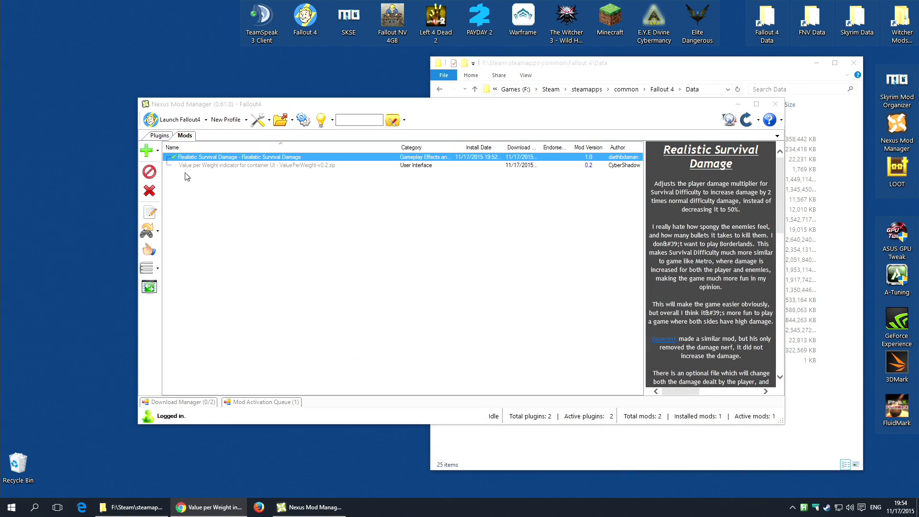
- Activate the Value per Weight indicator mod and check the plugin list for a matching plugin
left_click(269, 165)
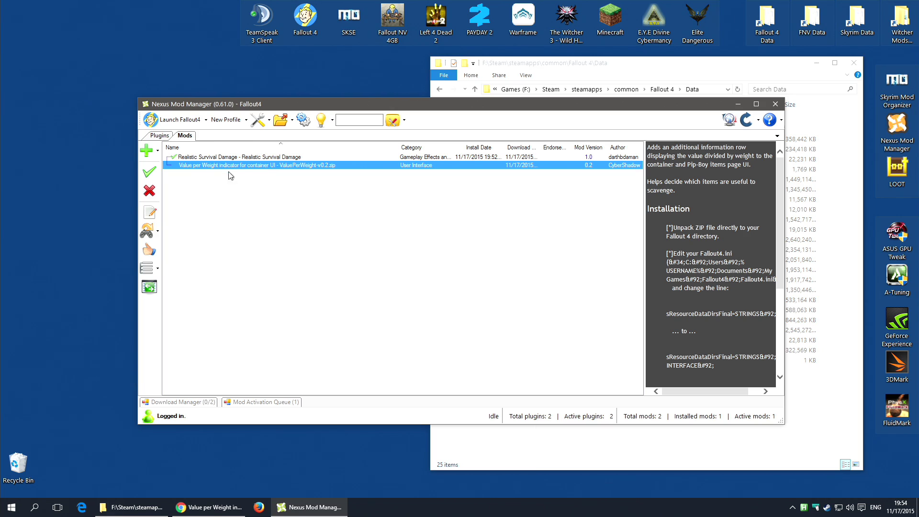
left_click(150, 173)
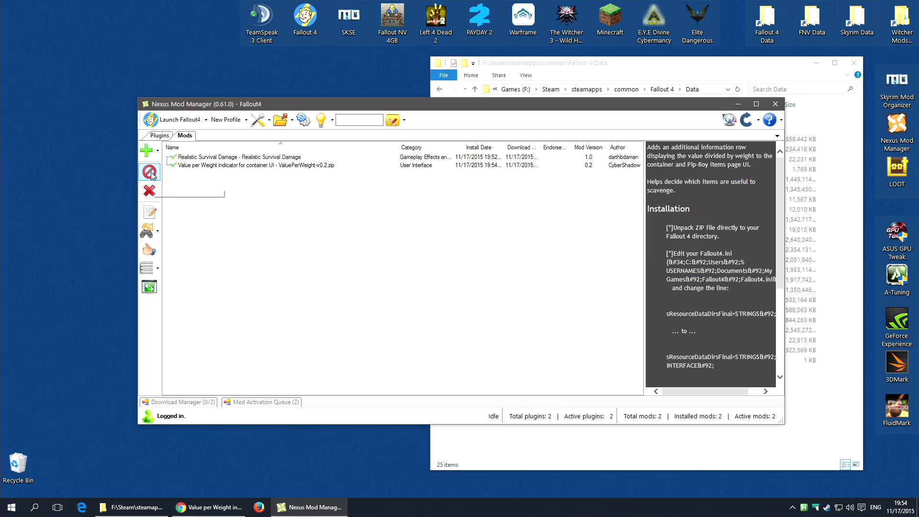
left_click(159, 136)
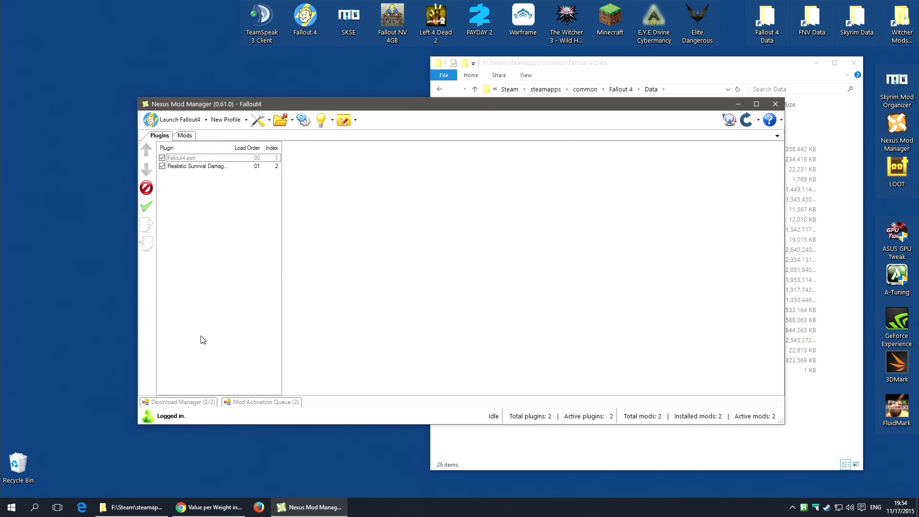
left_click(185, 136)
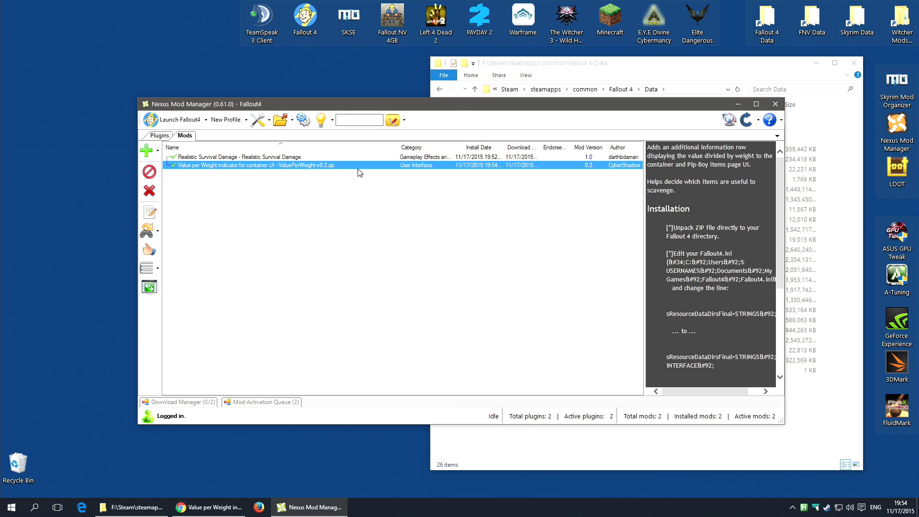
- Inspect the Interface folder inside the Fallout 4 Data folder for the Value per Weight files, then return to Data
left_click(730, 72)
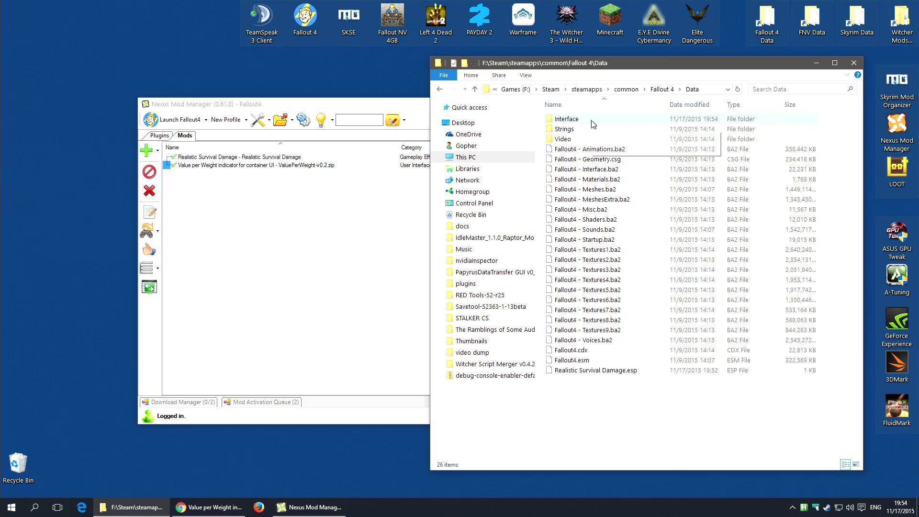
mouse_move(569, 123)
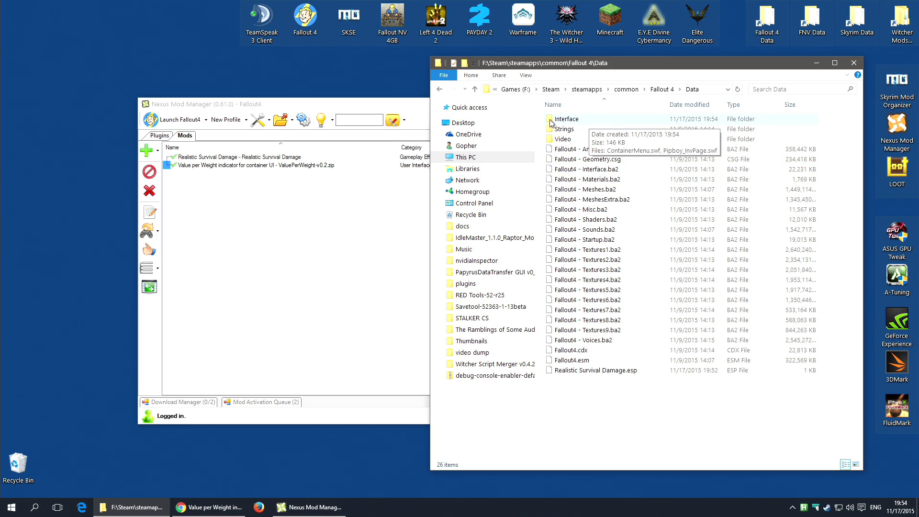
double_click(575, 119)
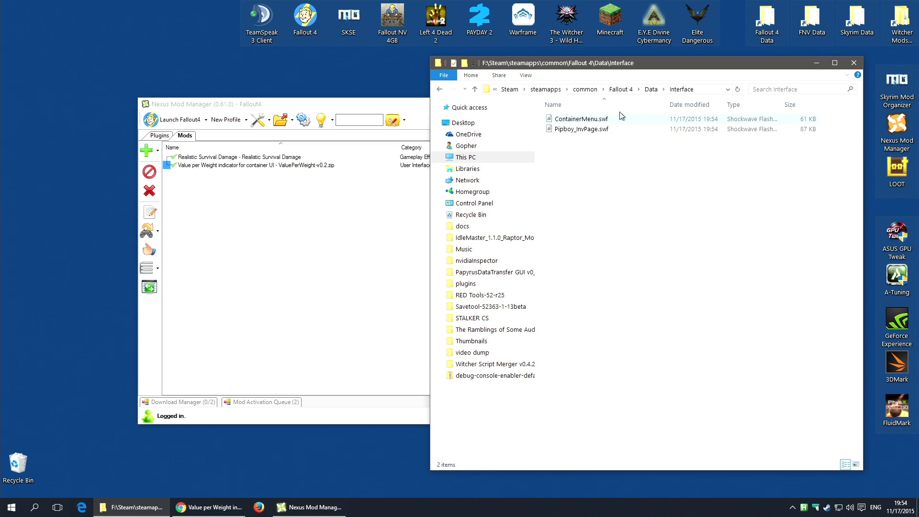
left_click(651, 89)
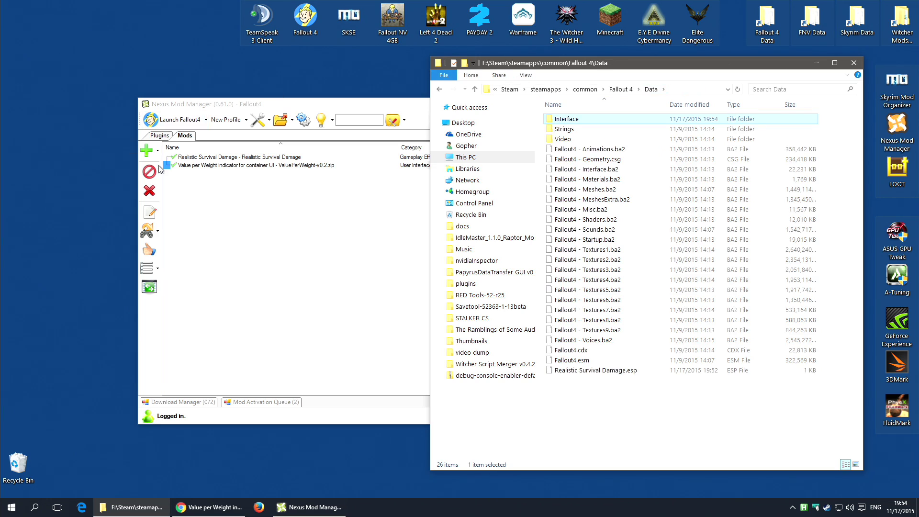
- Deactivate and reactivate the Value per Weight indicator mod with the Data folder's Interface entry in view
left_click(197, 166)
left_click_drag(288, 107, 238, 161)
left_click(124, 224)
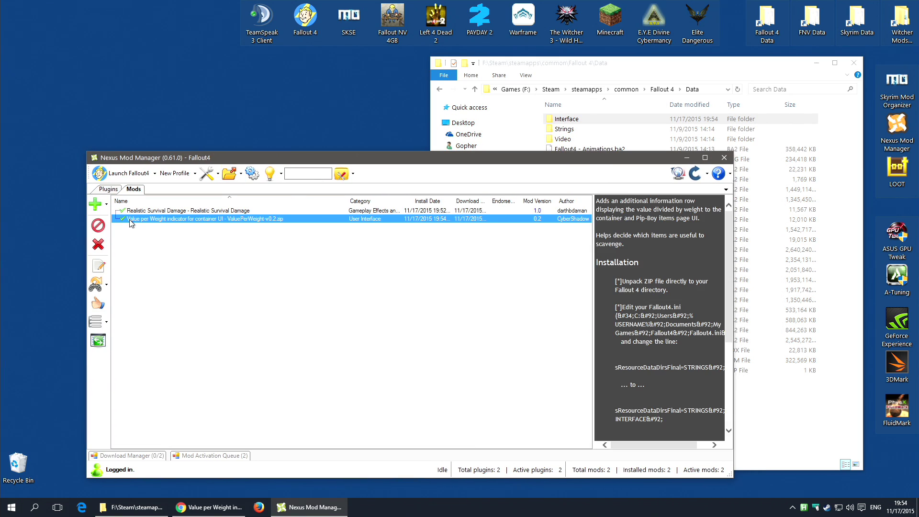
left_click(98, 225)
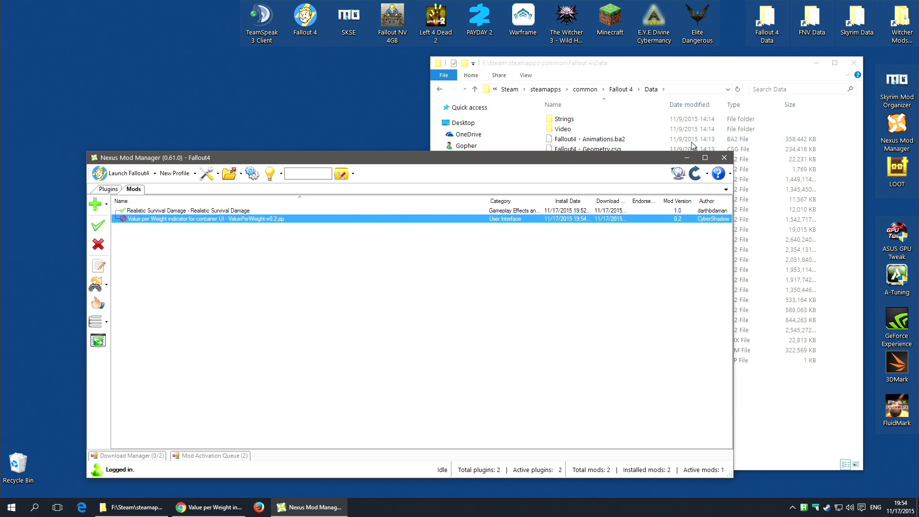
left_click(94, 230)
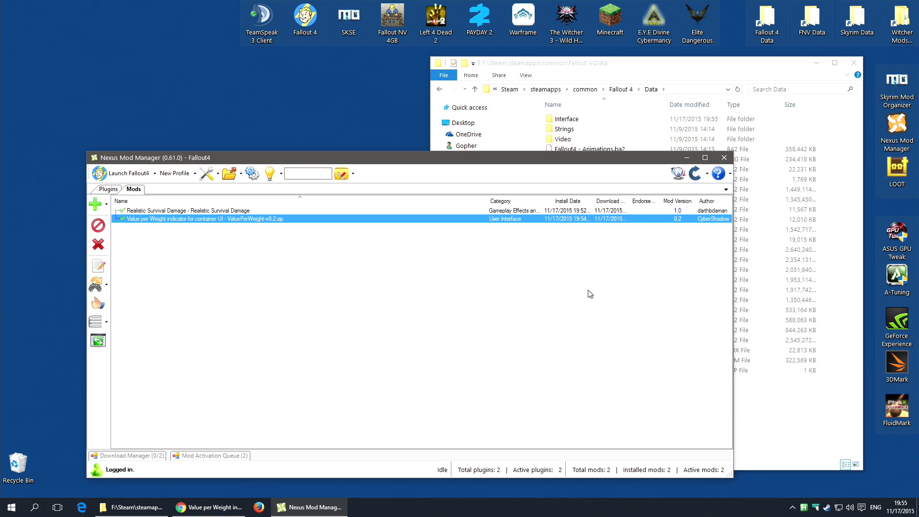
left_click_drag(542, 161, 582, 127)
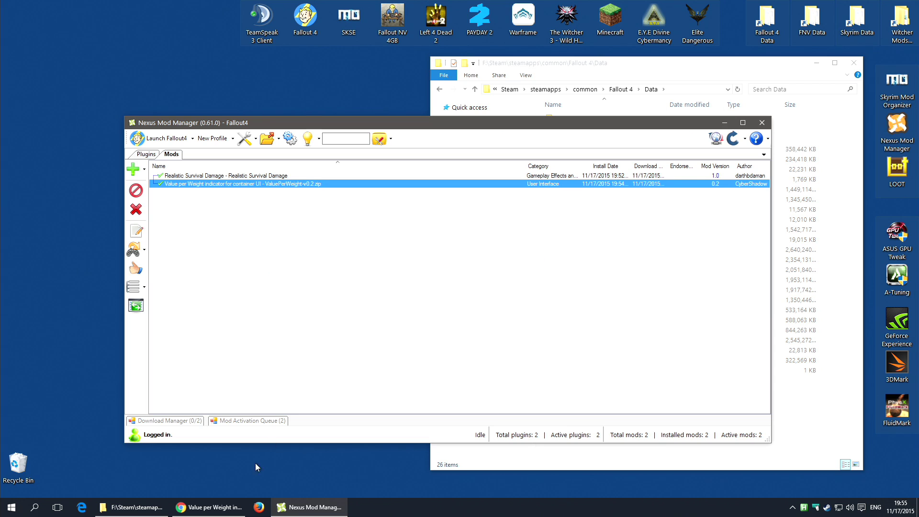
- Manually download the No more cash register sound main file from the EU - Kent Premium server and reposition its archive on the desktop
left_click(209, 507)
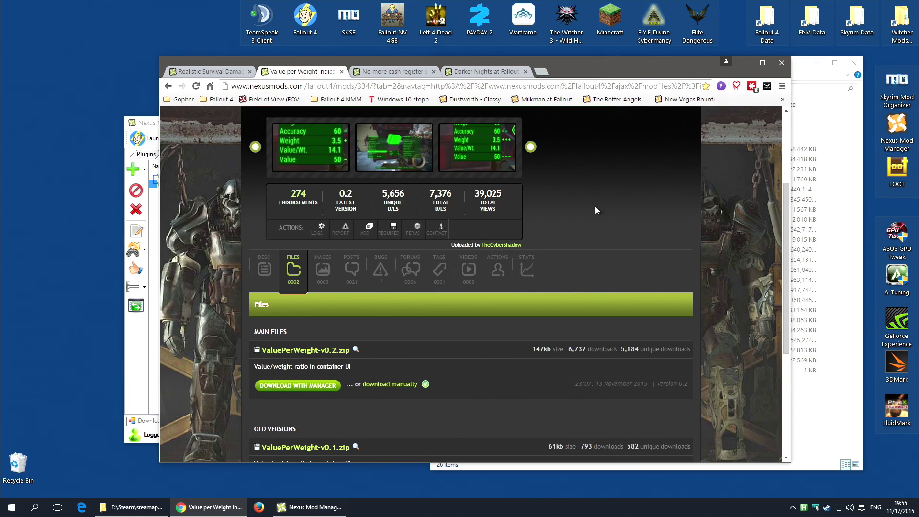
left_click(743, 63)
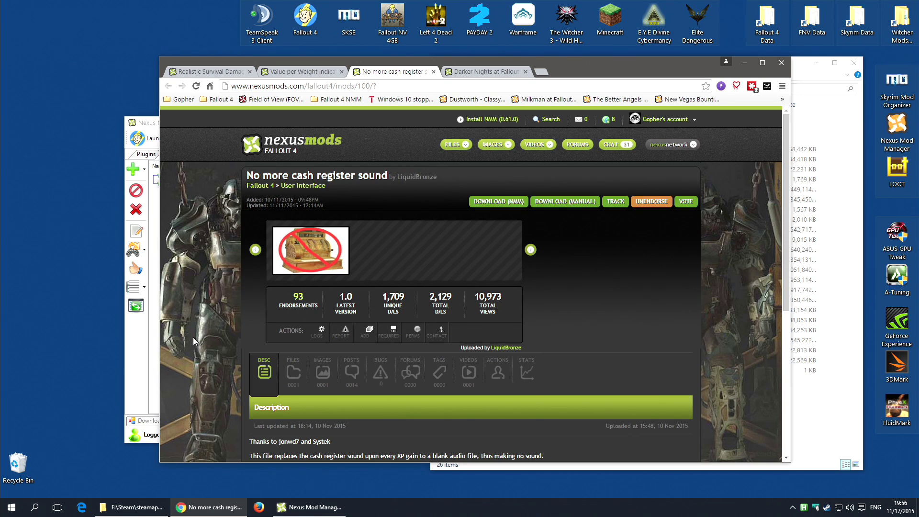
left_click(293, 373)
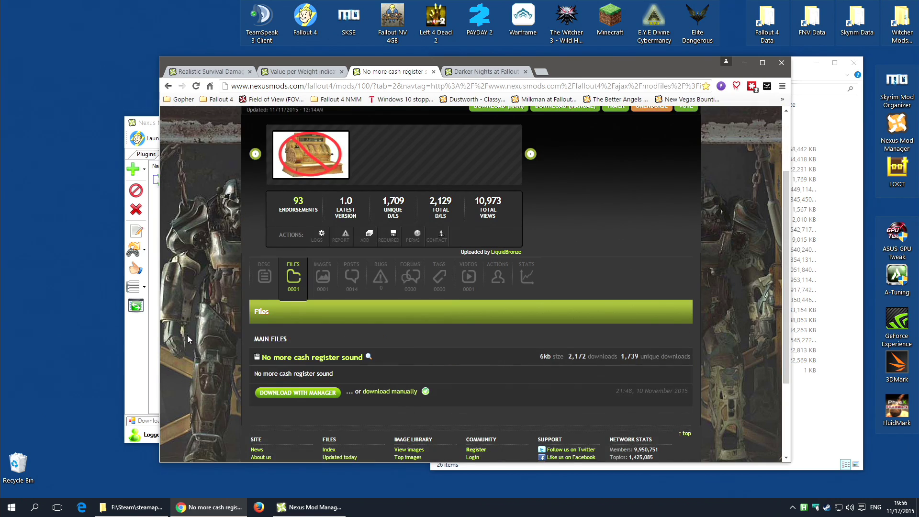
scroll(183, 325, "up", 2)
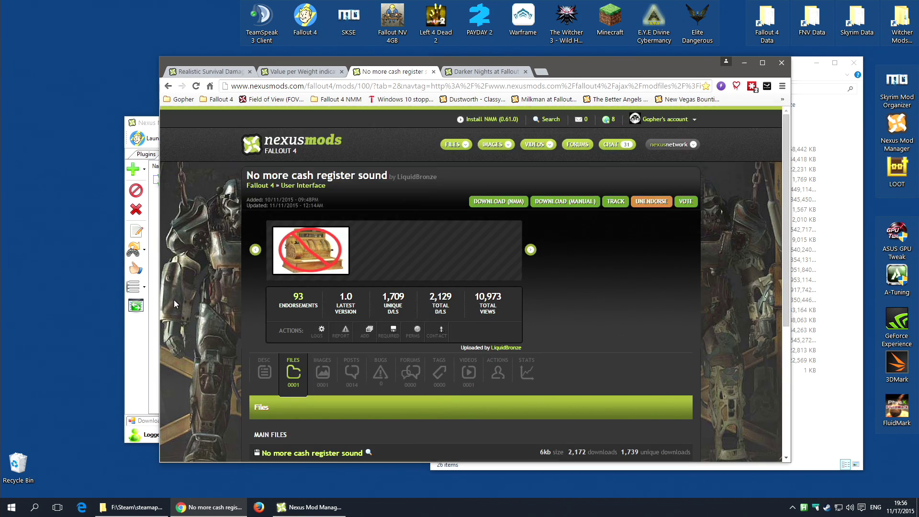
scroll(622, 304, "down", 2)
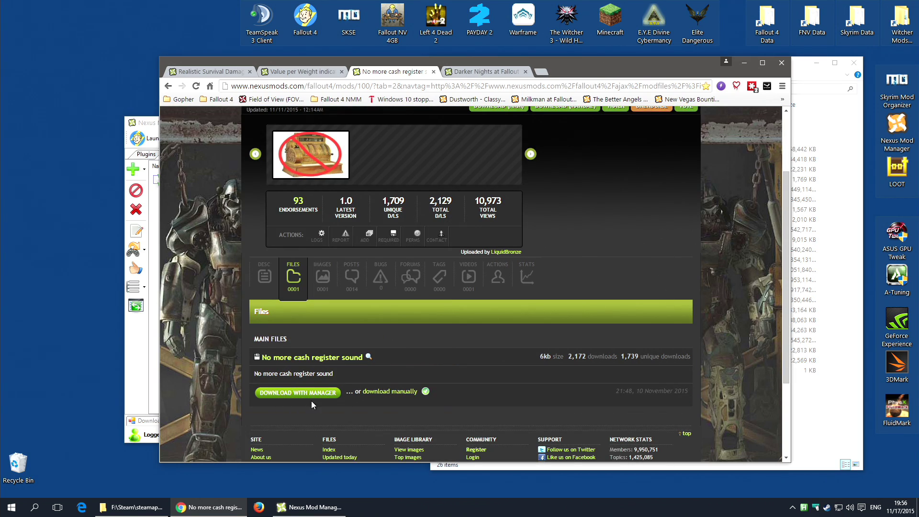
left_click(396, 393)
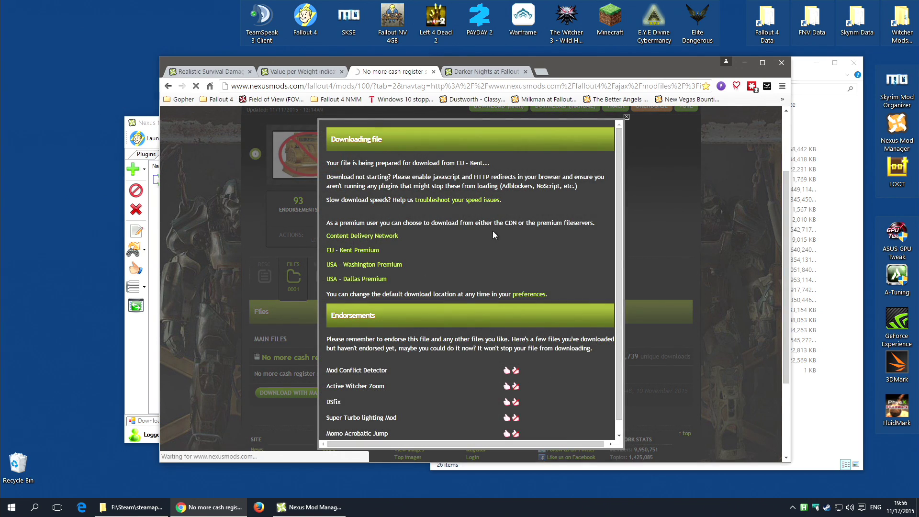
left_click(362, 250)
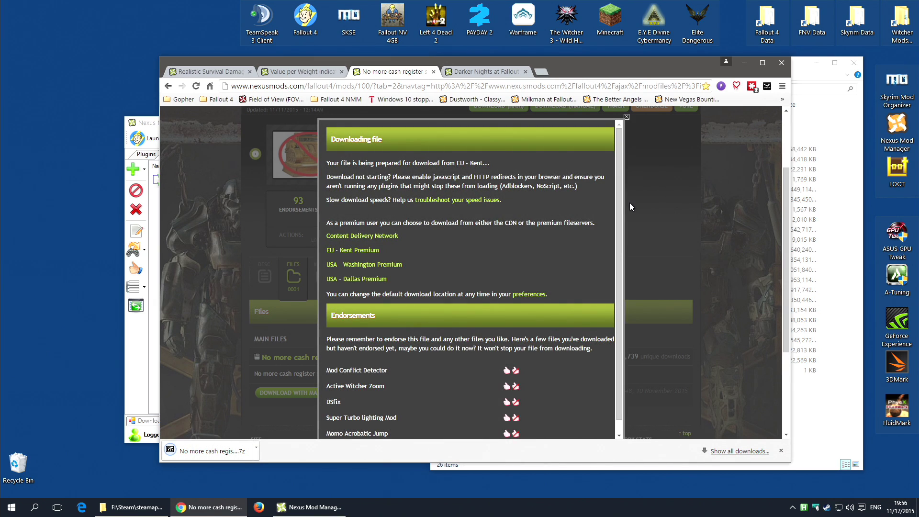
key("super+Down")
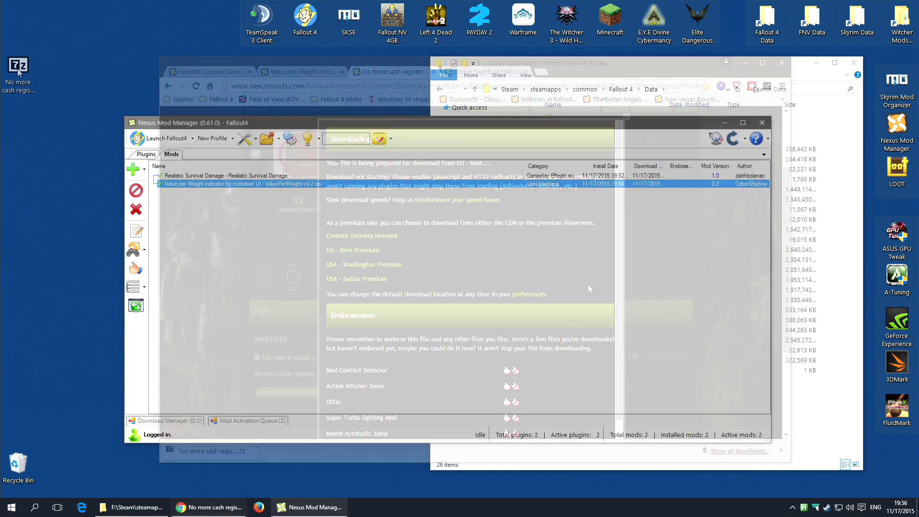
left_click_drag(18, 69, 54, 161)
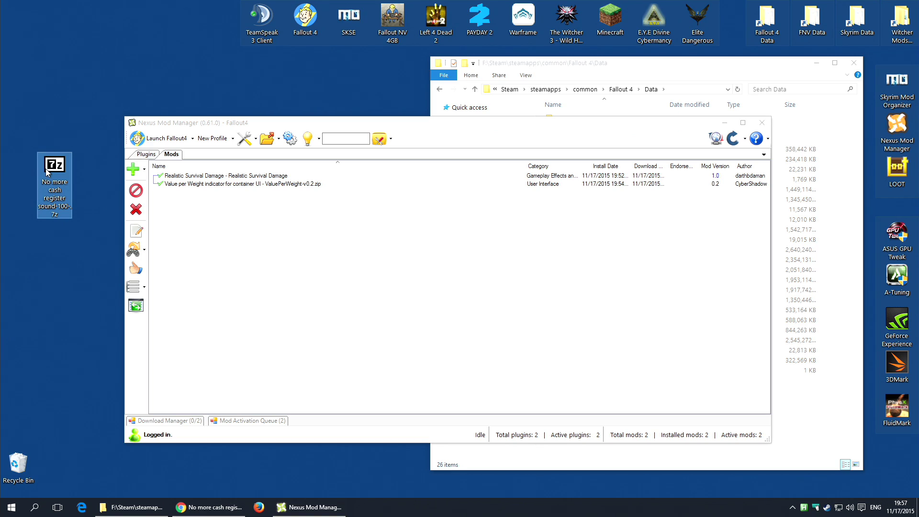
- Add the downloaded No more cash register sound 7z archive from the desktop to the mod manager
left_click(134, 173)
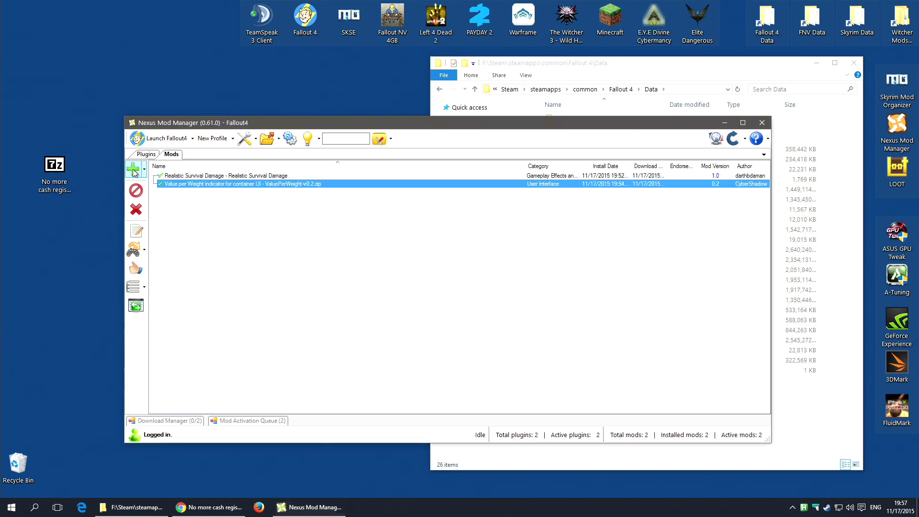
left_click(135, 173)
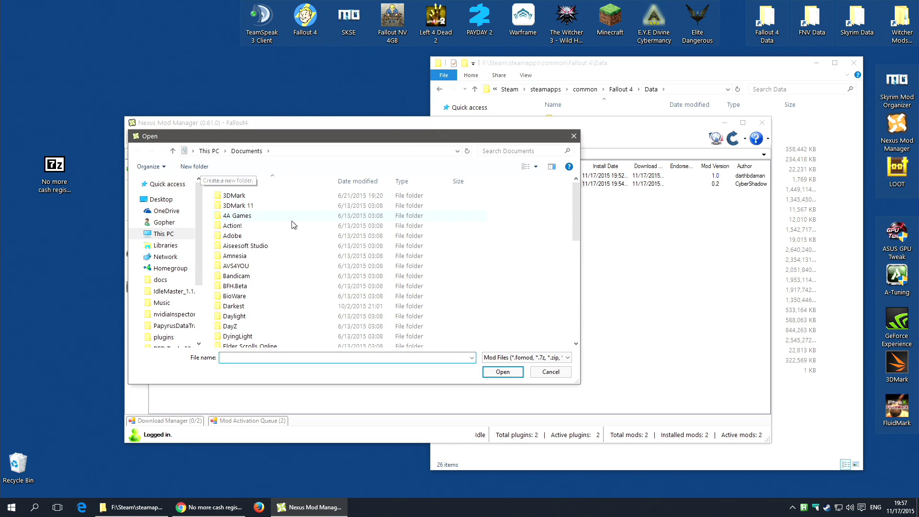
left_click(168, 201)
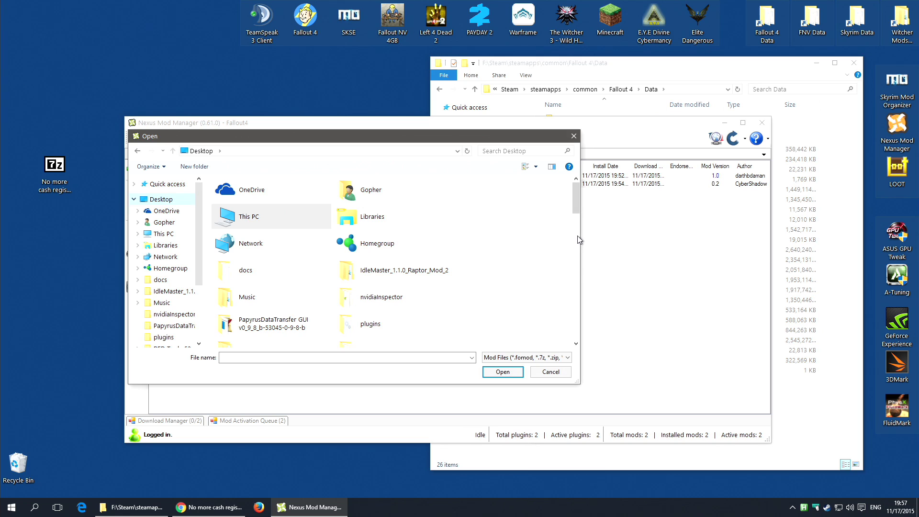
scroll(577, 240, "down", 10)
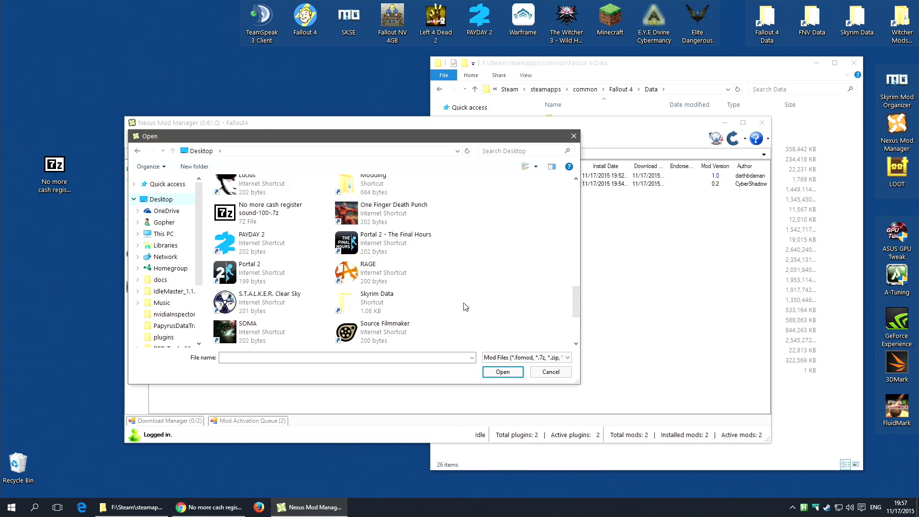
scroll(466, 306, "up", 2)
double_click(258, 283)
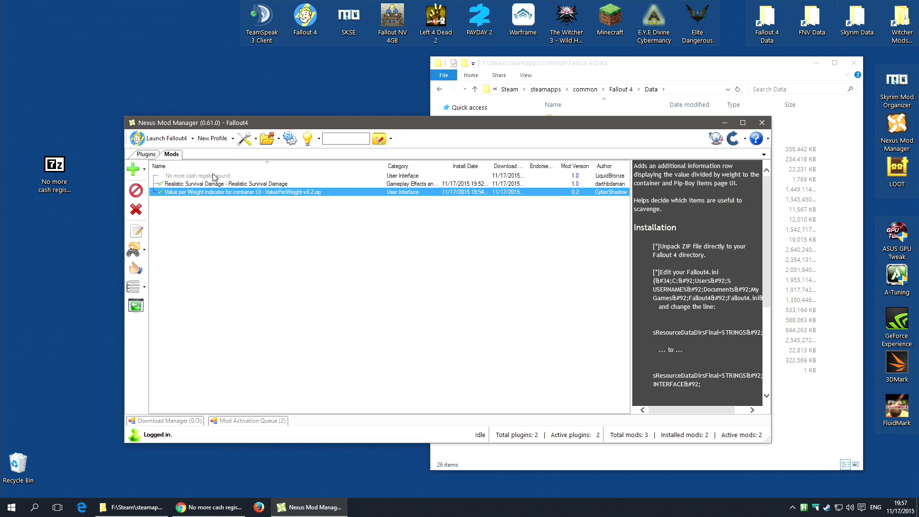
- Delete the No more cash register sound mod from the mod manager's list
left_click(214, 175)
left_click(136, 209)
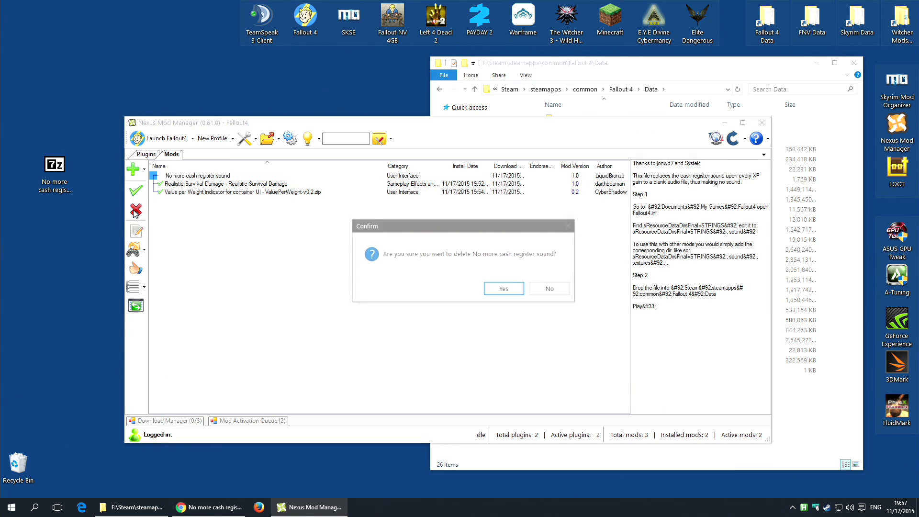
left_click(525, 288)
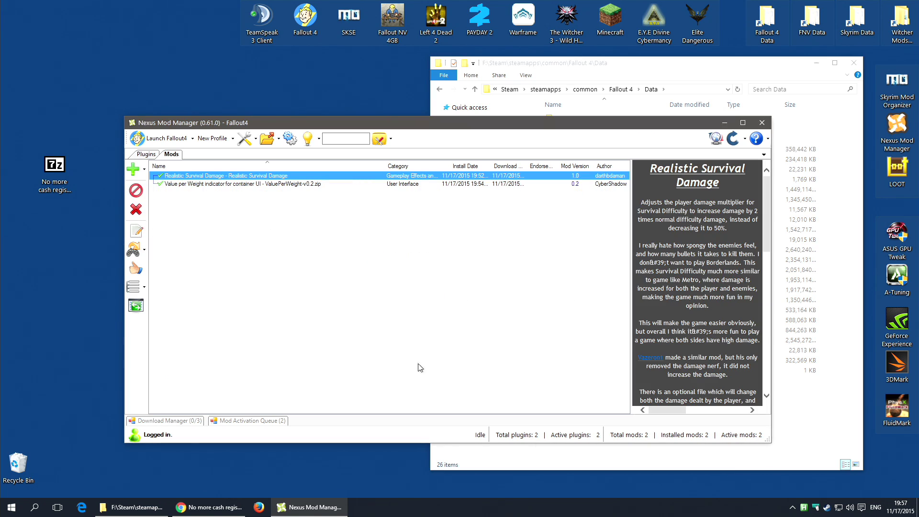
- Add the No more cash register sound archive from the desktop to the mod manager again and activate it with the Data folder in view
left_click_drag(32, 188, 276, 262)
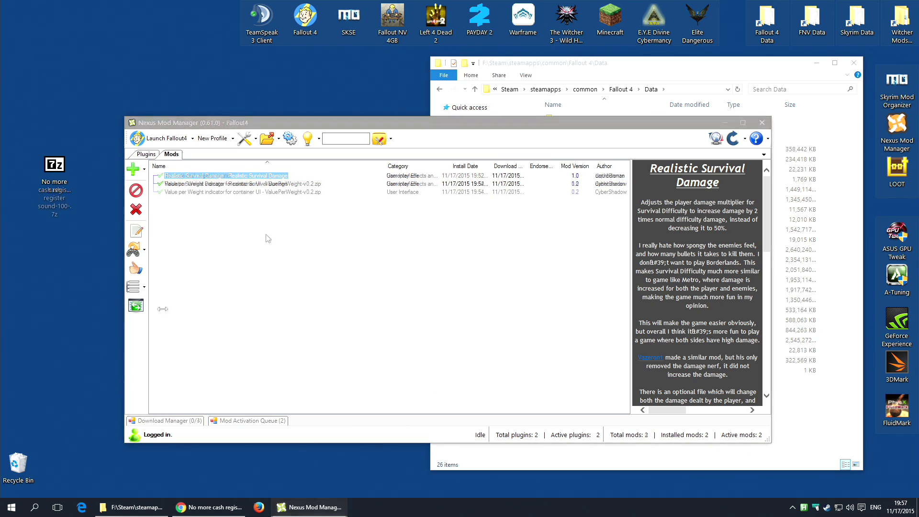
left_click(193, 176)
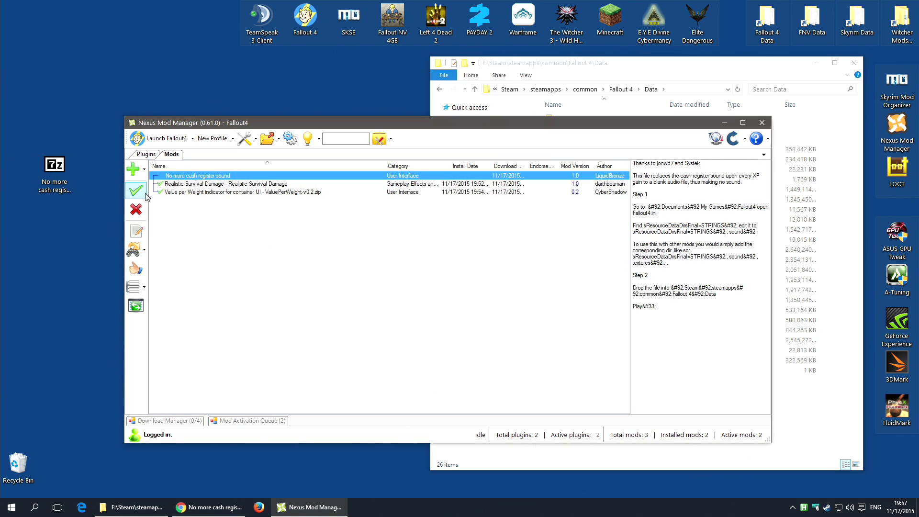
left_click_drag(287, 123, 268, 154)
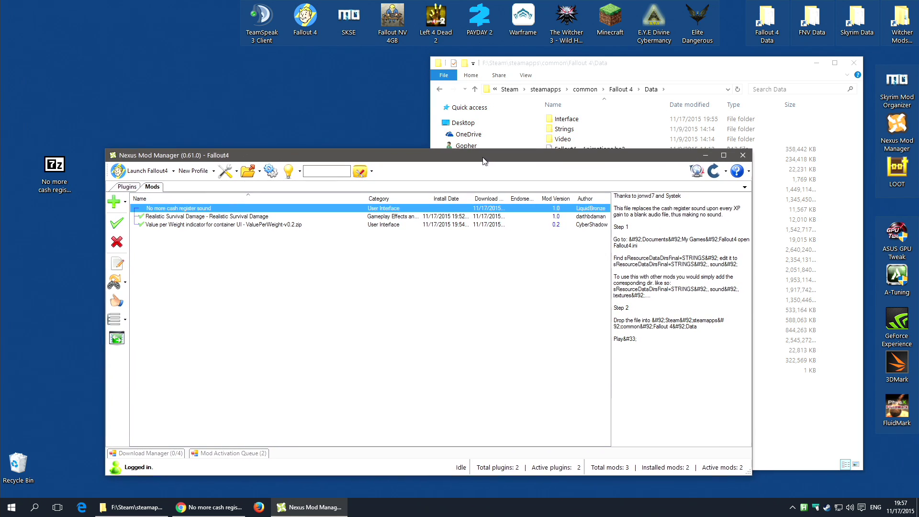
left_click_drag(593, 73, 643, 33)
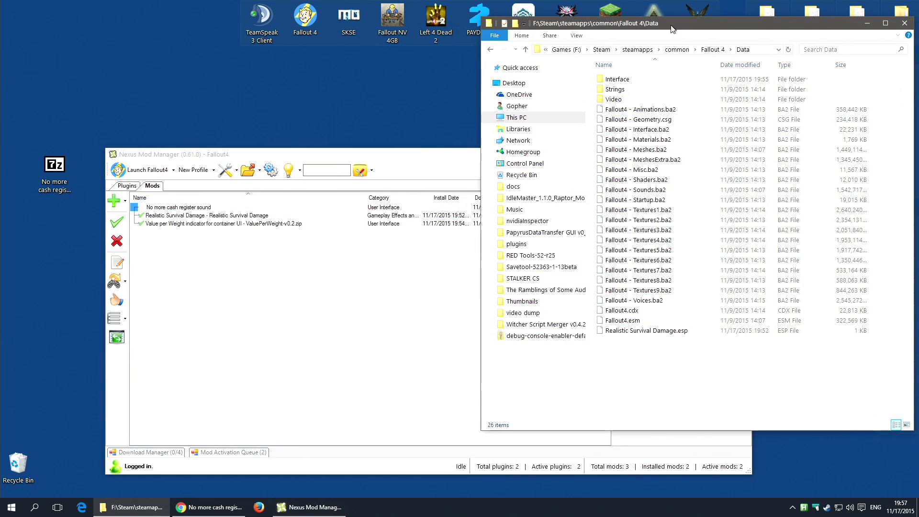
left_click(356, 158)
left_click(117, 221)
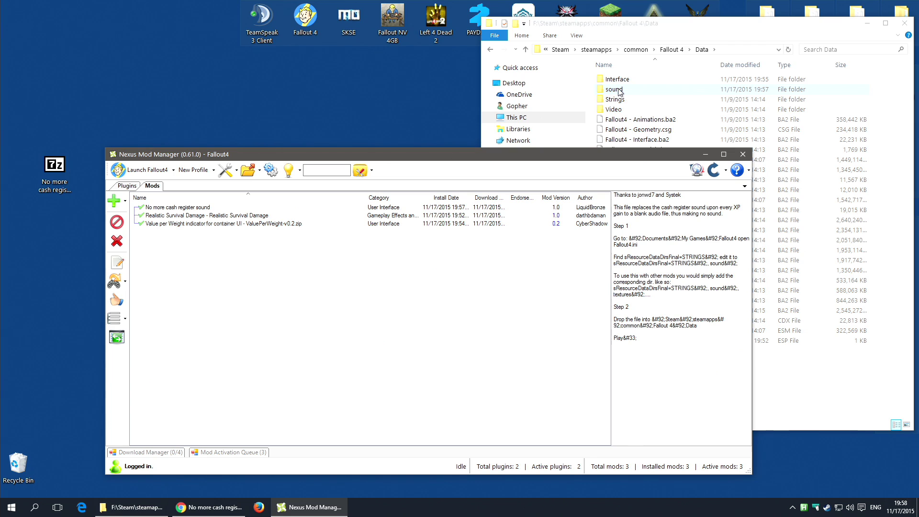
- Check the plugin list for entries from the activated mods, and return to the mod list
left_click(126, 187)
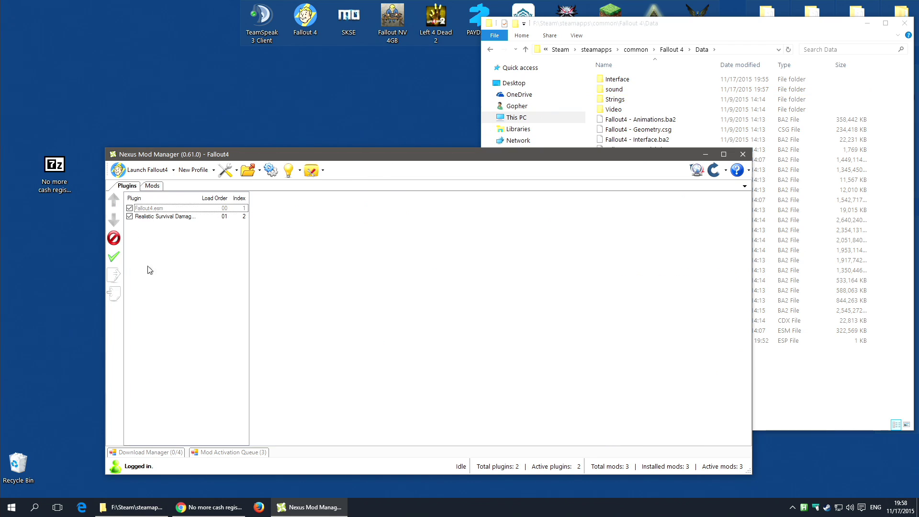
left_click(152, 185)
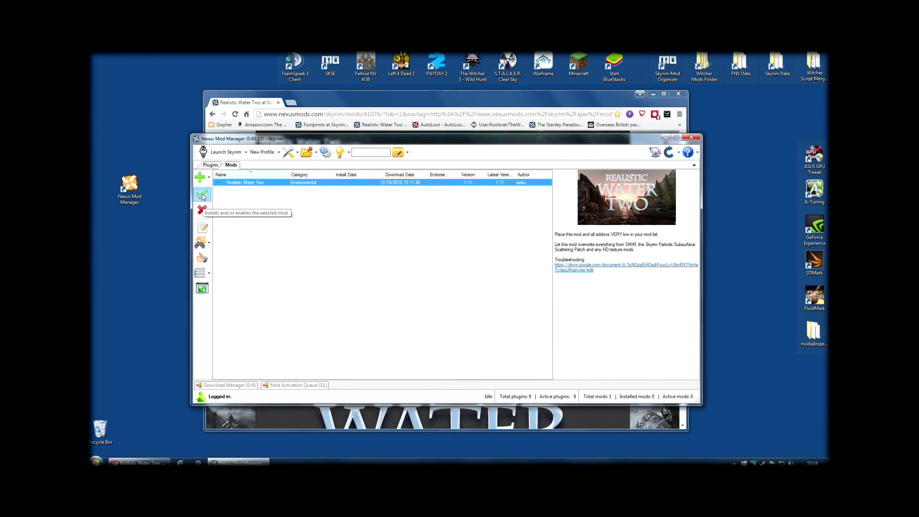
- Start installing the Realistic Water Two mod for Skyrim and choose the Medium resolution in its installer options
left_click(202, 195)
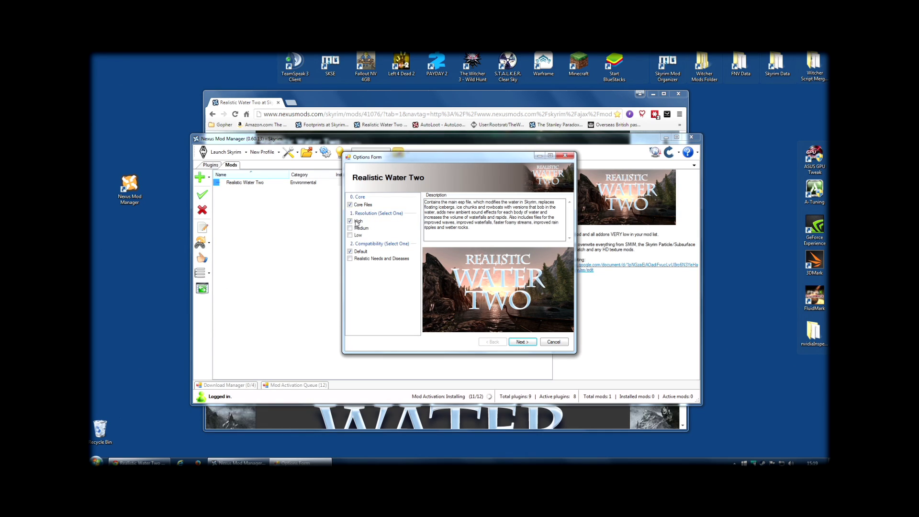
left_click(350, 228)
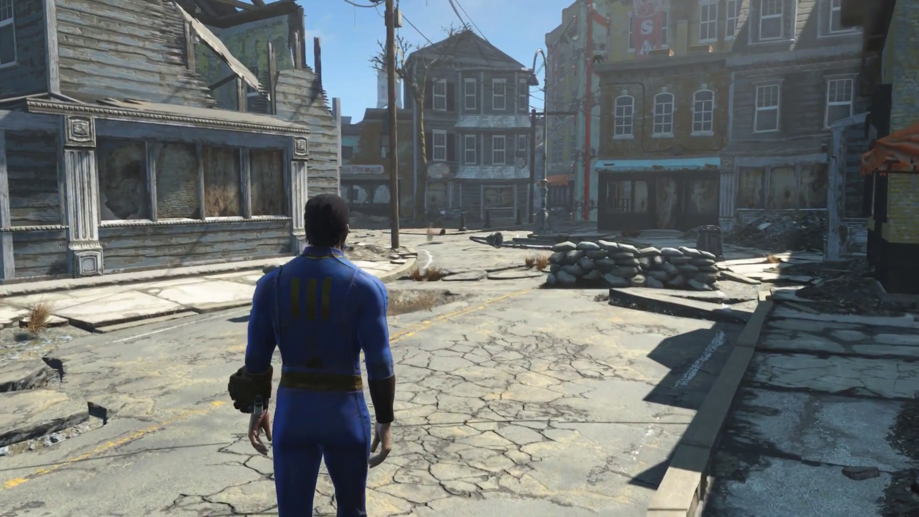
key("w")
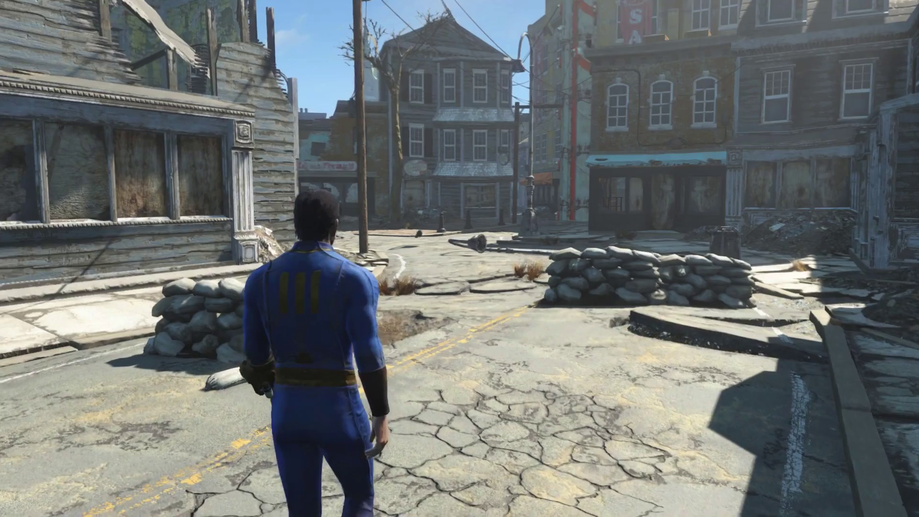